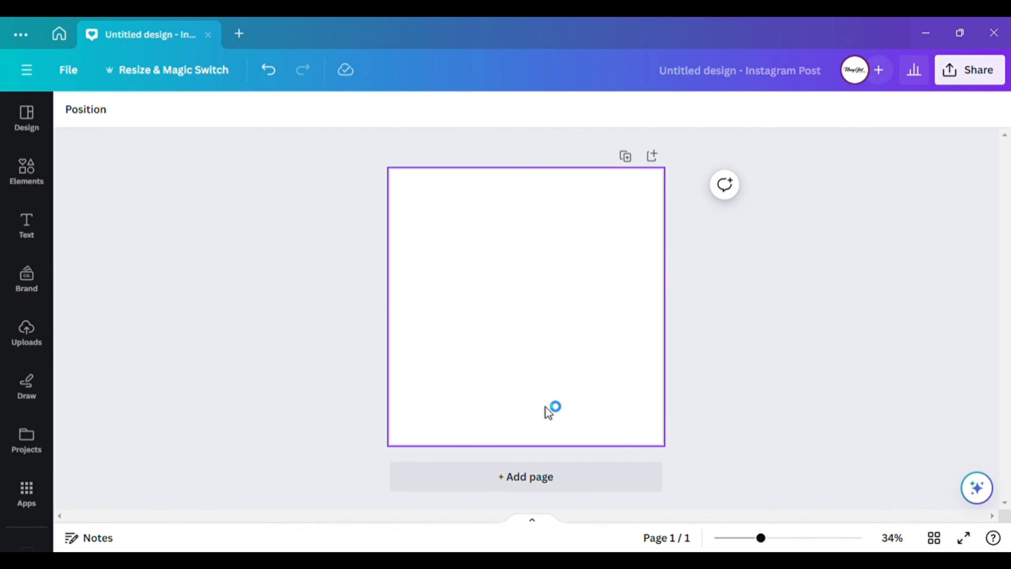
Make the page background black and paste the silver glitter fringe image into the upper half of the page.
left_click(420, 439)
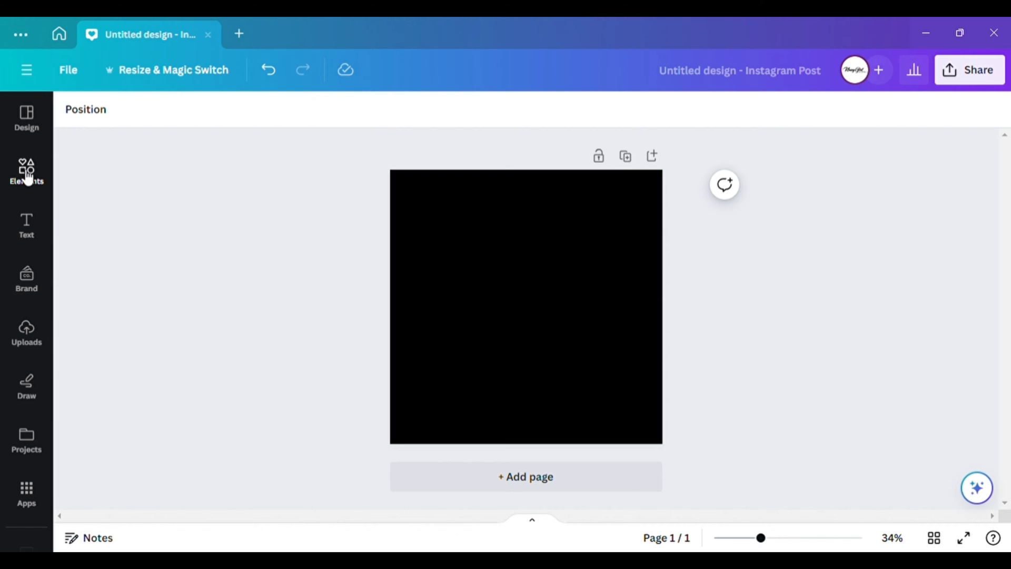
key("ctrl+v")
left_click_drag(560, 314, 560, 279)
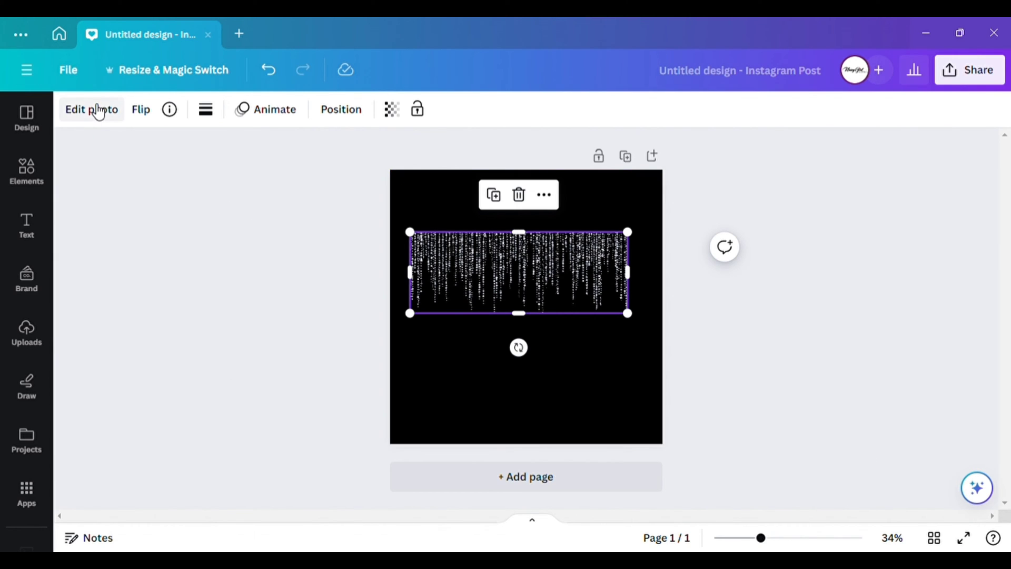
Set the brightness of the glitter fringe image to 100.
left_click(94, 109)
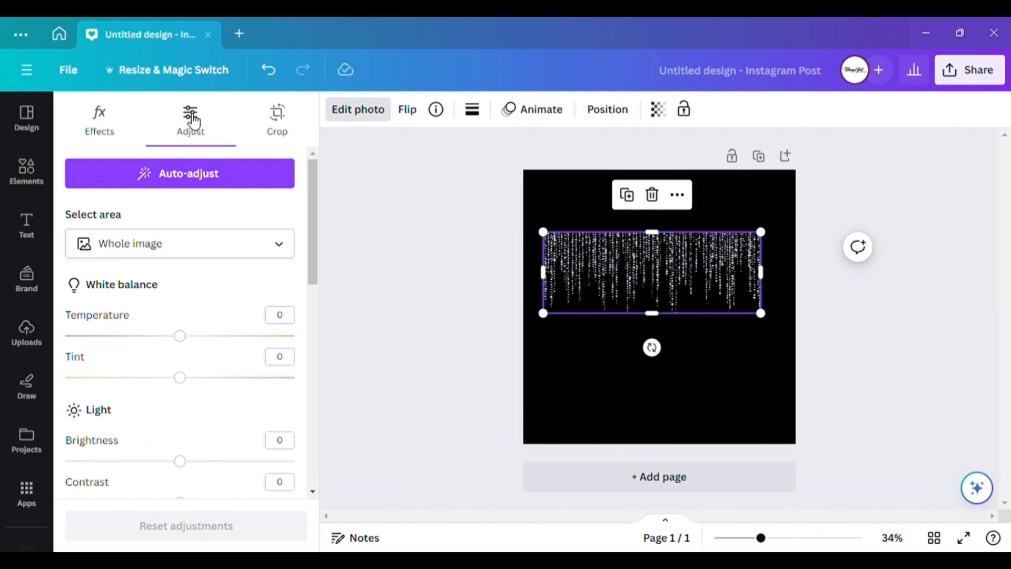
scroll(187, 332, "down", 3)
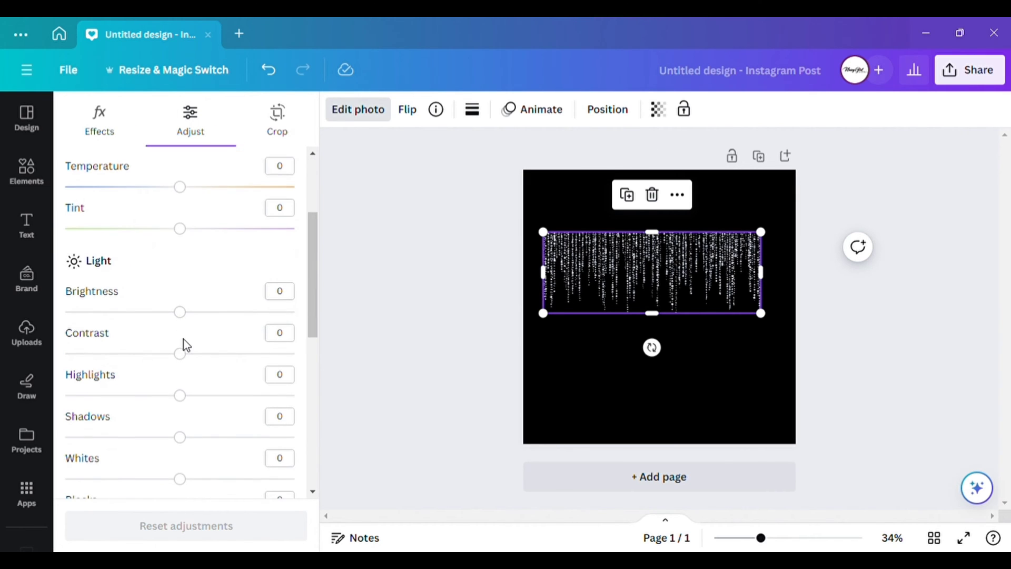
left_click_drag(181, 312, 439, 396)
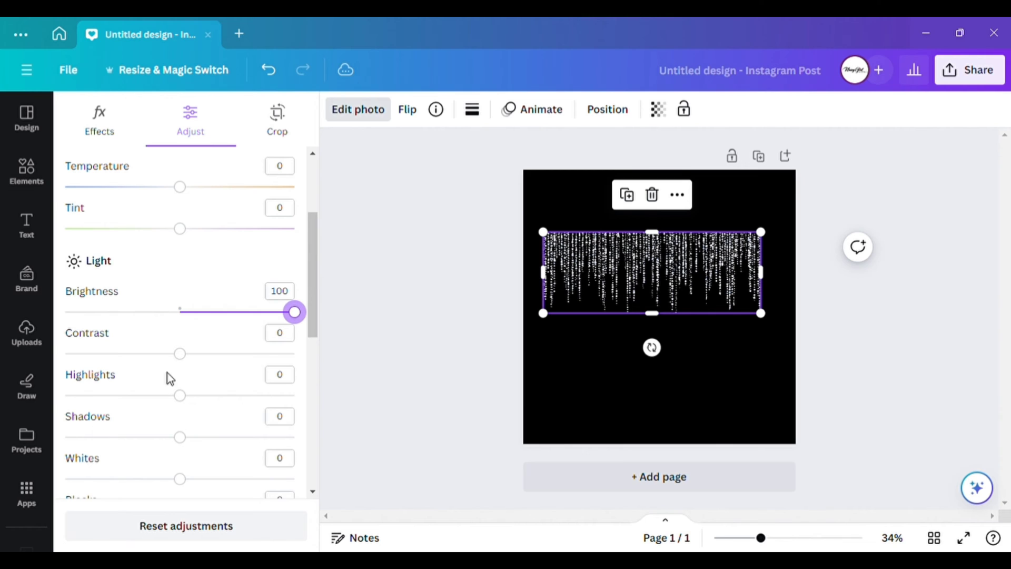
left_click(395, 318)
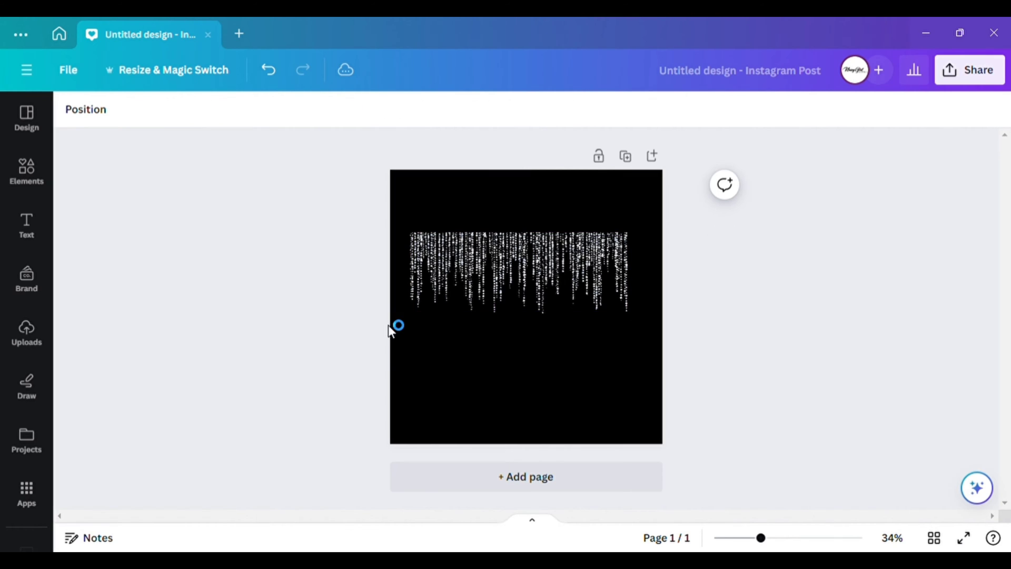
Shrink and duplicate the glitter fringe so two copies sit side by side across the page's top edge.
left_click(513, 254)
left_click_drag(551, 261, 551, 226)
mouse_move(608, 252)
left_mouse_down()
mouse_move(668, 297)
mouse_move(562, 227)
mouse_move(537, 222)
mouse_move(616, 217)
mouse_move(659, 190)
mouse_move(334, 206)
left_mouse_up()
left_click(782, 221)
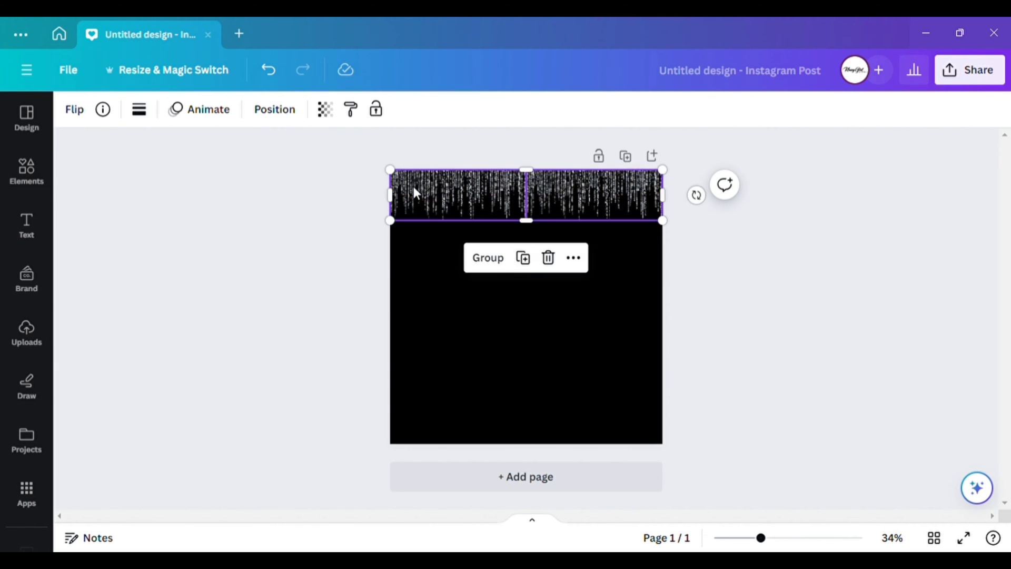
Group the two glitter fringes, duplicate the group and place the copy flipped vertically along the page's bottom edge.
left_click(493, 261)
left_click(532, 258)
left_click_drag(551, 230, 545, 439)
key("shift+v")
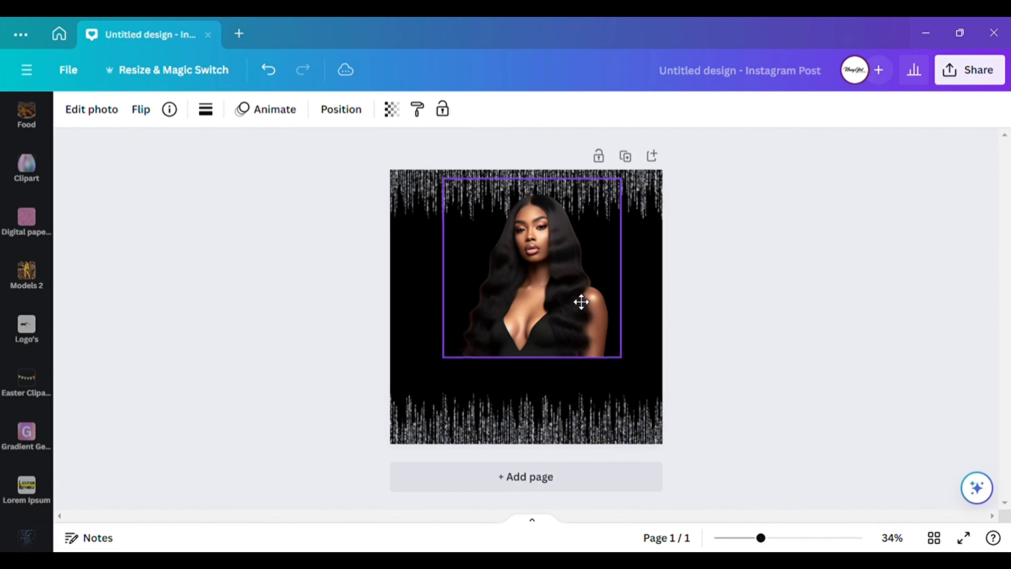
Scale down the cutout photo of the woman and centre it horizontally in the upper part of the page.
mouse_move(580, 300)
left_mouse_down()
mouse_move(569, 327)
mouse_move(574, 291)
left_mouse_up()
left_click_drag(622, 353, 610, 335)
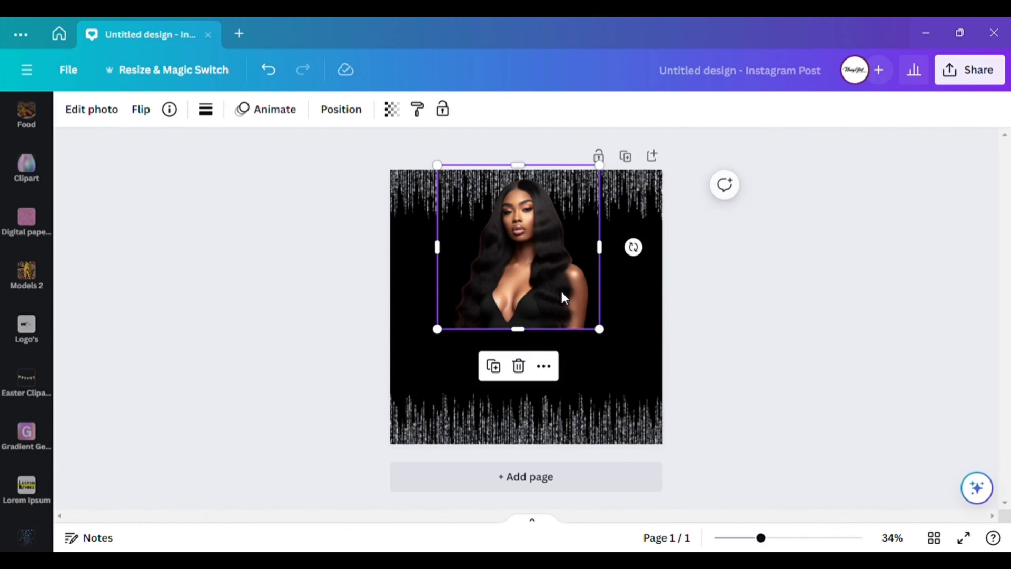
left_click_drag(560, 288, 567, 290)
left_click(649, 358)
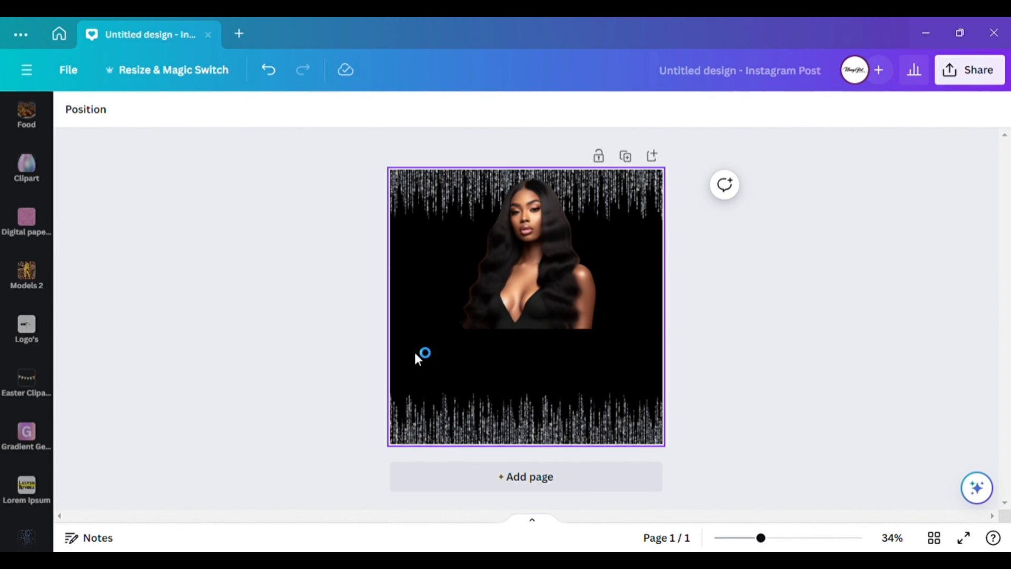
left_click(551, 312)
left_click_drag(610, 331, 609, 324)
left_click_drag(570, 296, 573, 302)
left_click(912, 312)
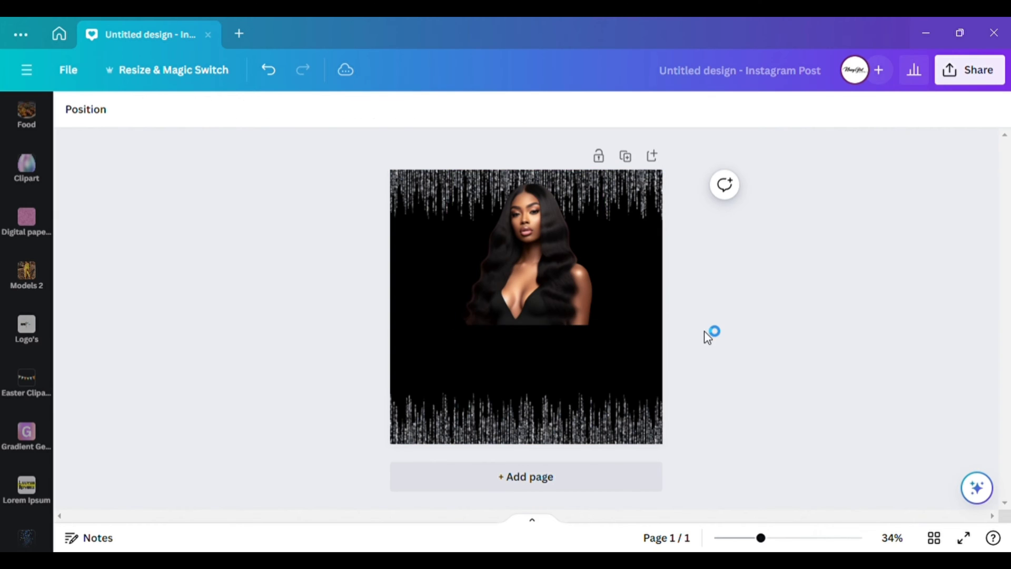
Search the elements for "transparent gradient" and browse all the graphics results.
scroll(34, 219, "up", 10)
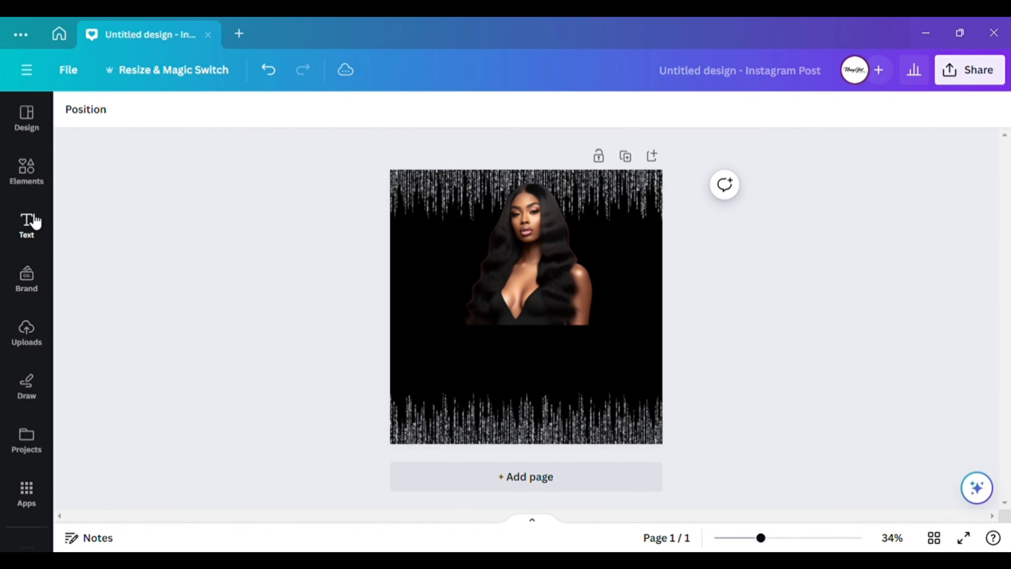
left_click(28, 182)
left_click(273, 125)
type("transparent")
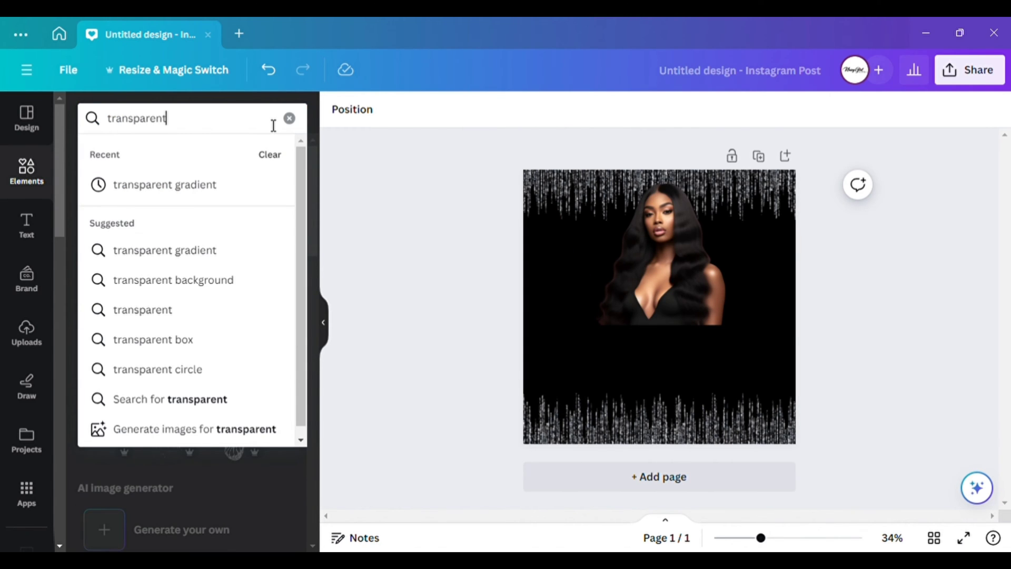
type(" gr")
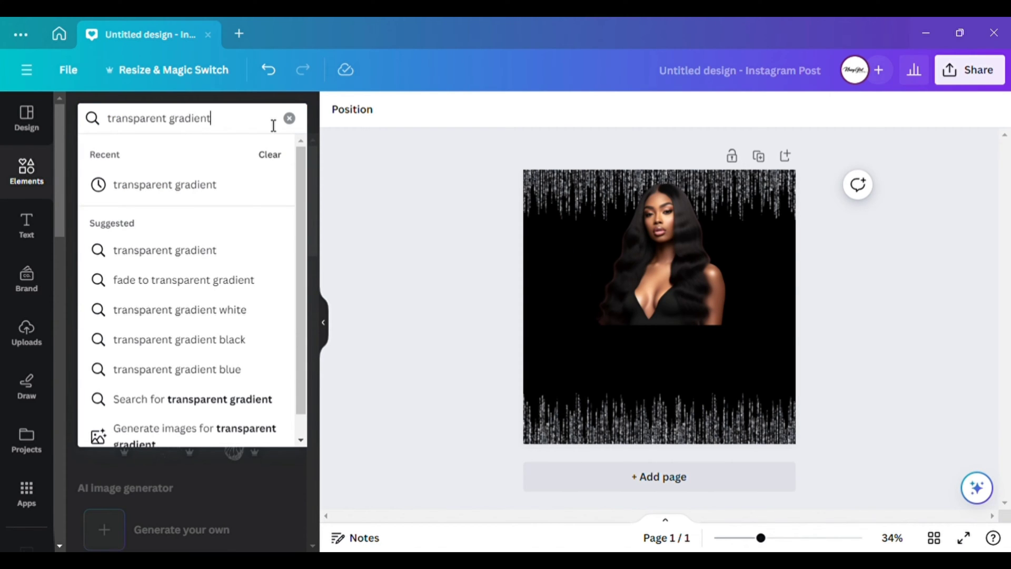
type("adient")
left_click(225, 187)
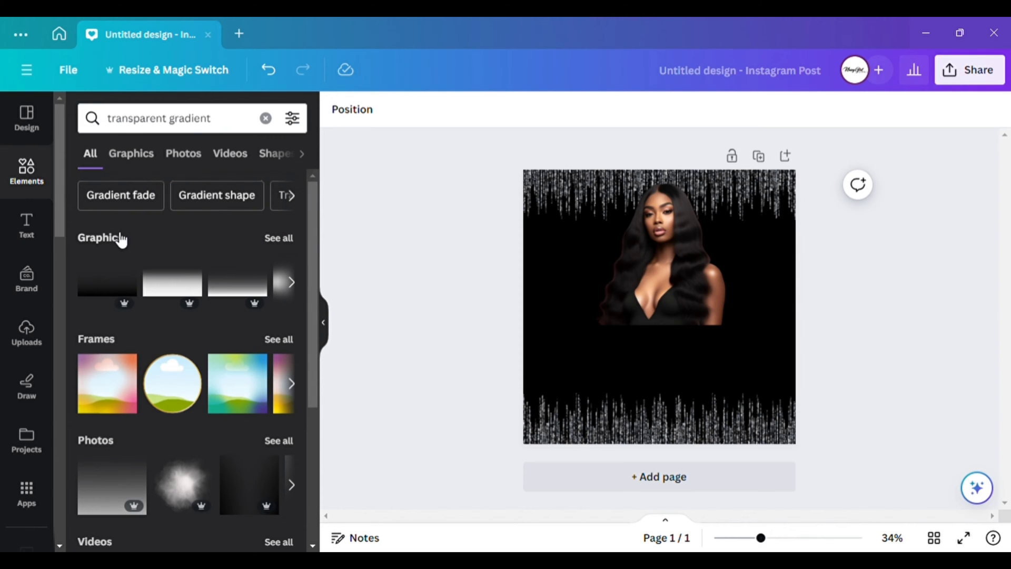
left_click(287, 241)
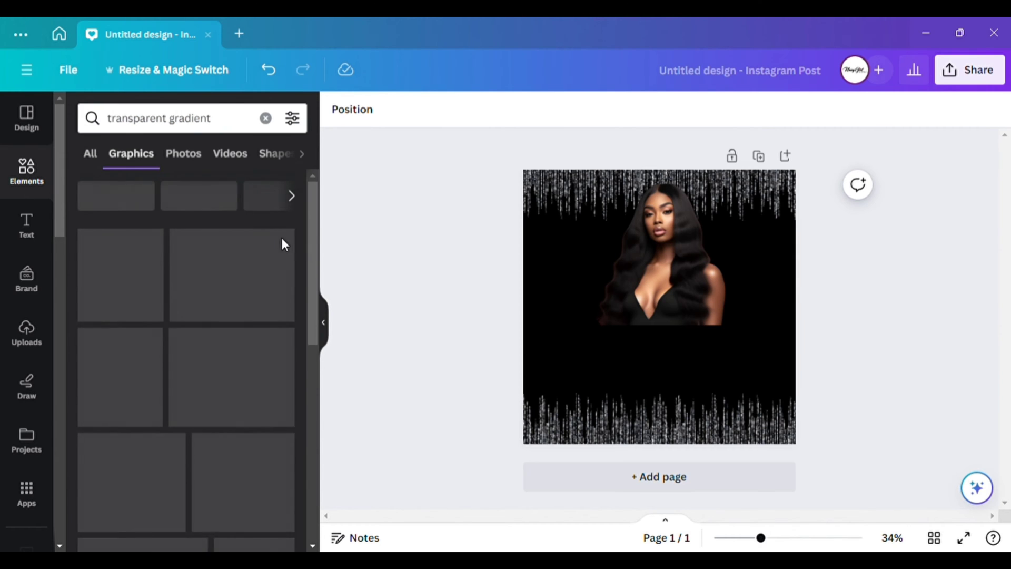
scroll(245, 328, "down", 7)
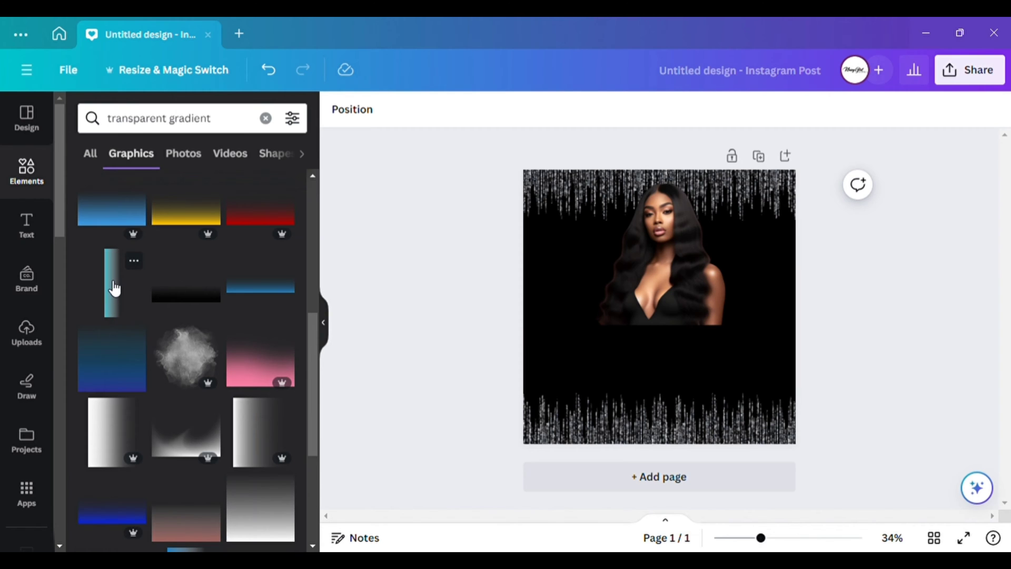
Insert the teal fading gradient, rotate it so the solid side faces down, and stretch it page-wide over the photo's lower edge.
left_click(118, 288)
left_click(326, 314)
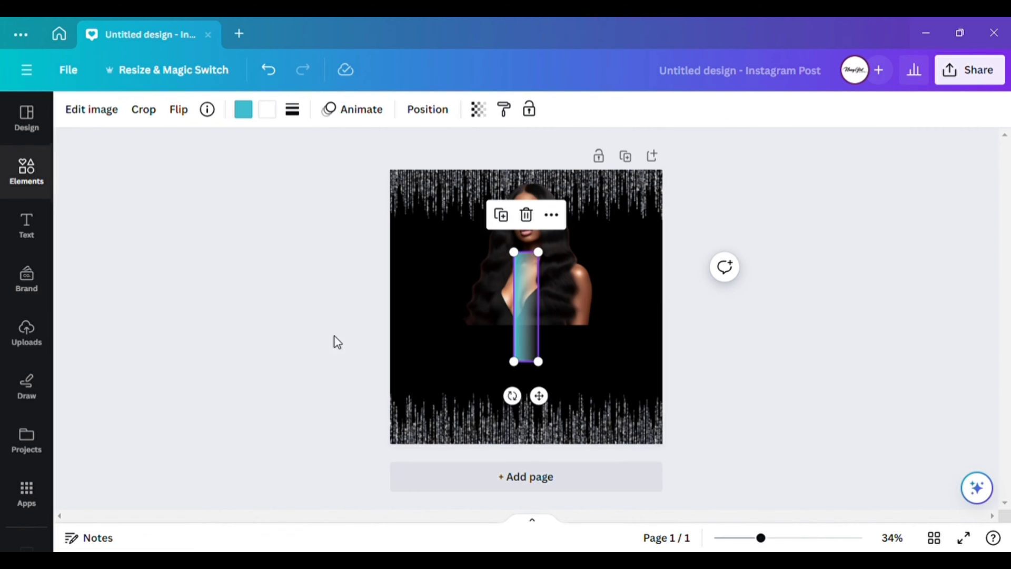
left_click_drag(520, 400, 676, 329)
left_click_drag(581, 319, 716, 343)
left_click_drag(470, 293, 390, 275)
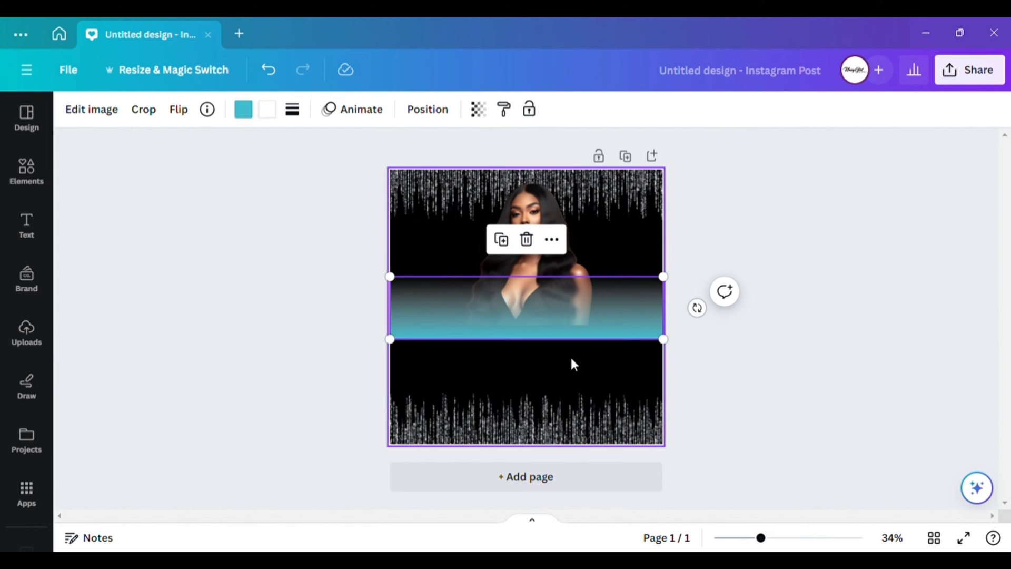
Set both colours of the gradient to black and adjust its position over the photo's lower edge.
left_click(250, 112)
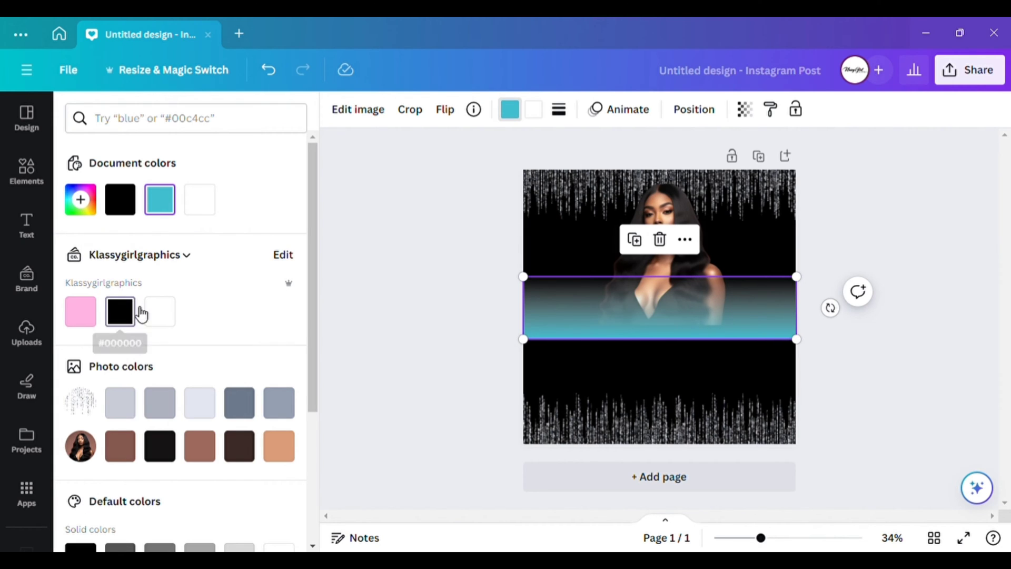
left_click(132, 309)
left_click(536, 117)
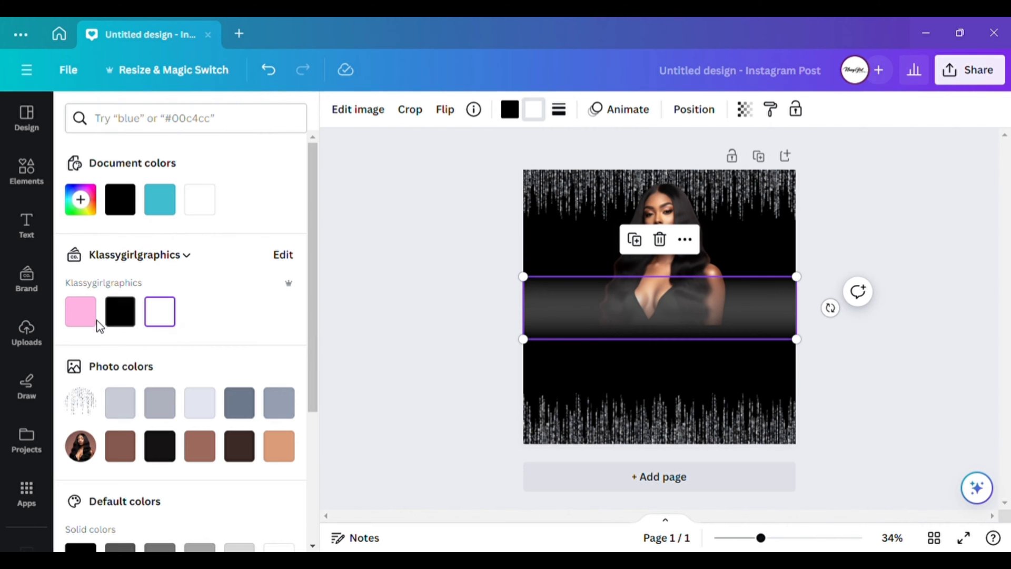
left_click(120, 312)
left_click(352, 322)
left_click(354, 324)
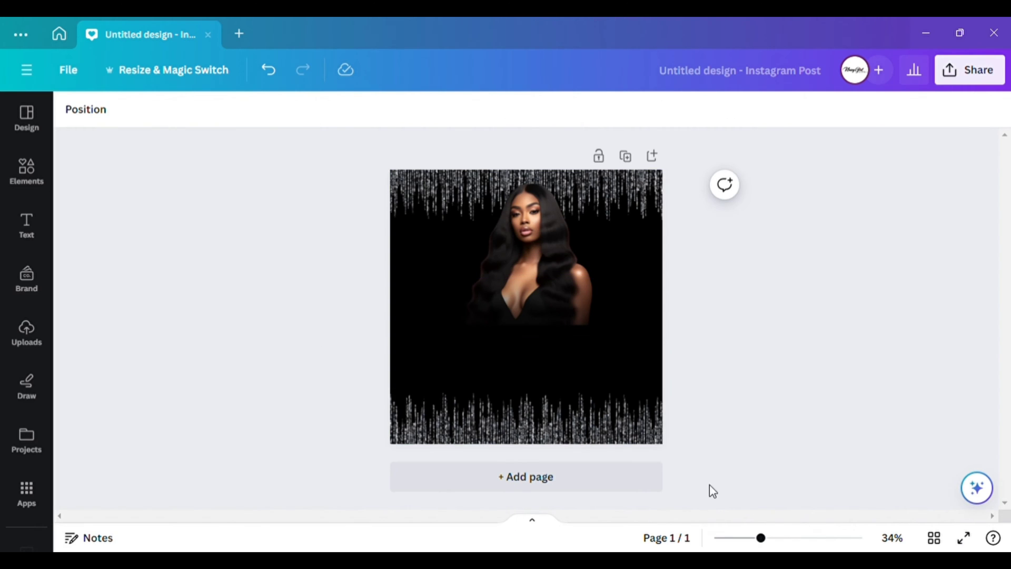
mouse_move(632, 327)
left_mouse_down()
mouse_move(578, 379)
mouse_move(580, 294)
mouse_move(627, 302)
mouse_move(611, 321)
mouse_move(622, 409)
mouse_move(626, 323)
left_mouse_up()
left_click(776, 391)
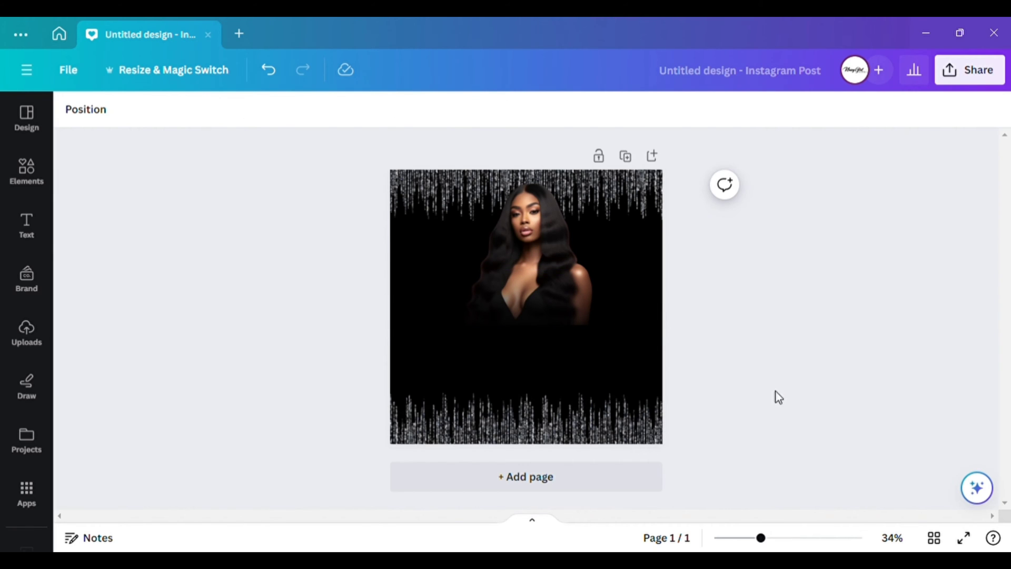
left_click(605, 302)
left_click(500, 233)
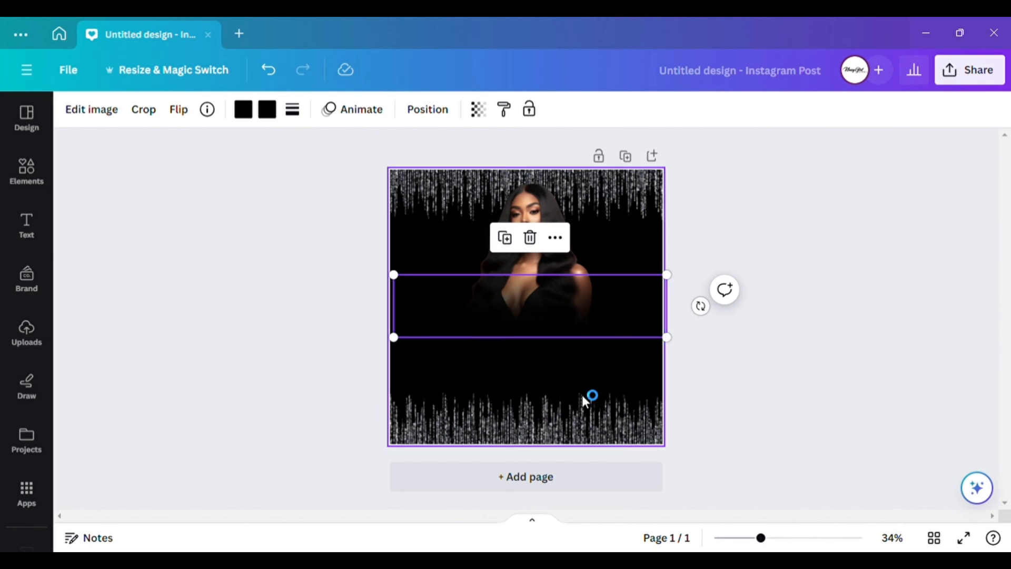
mouse_move(611, 336)
left_mouse_down()
mouse_move(644, 329)
mouse_move(608, 326)
left_mouse_up()
left_click(728, 352)
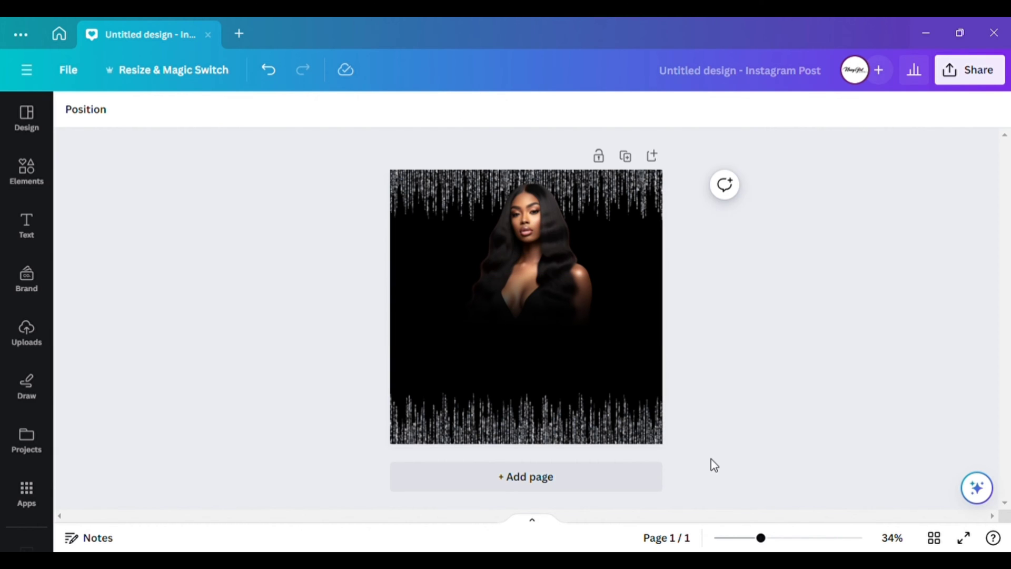
left_click(620, 317)
left_click(528, 239)
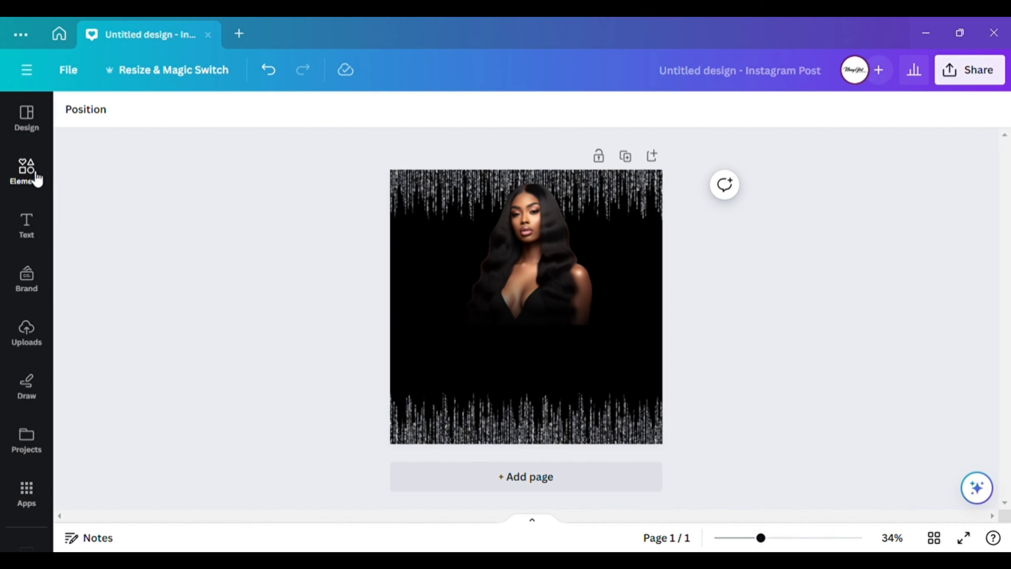
Paste the hundred-dollar bill image, send it to the back and centre it behind the woman.
key("ctrl+v")
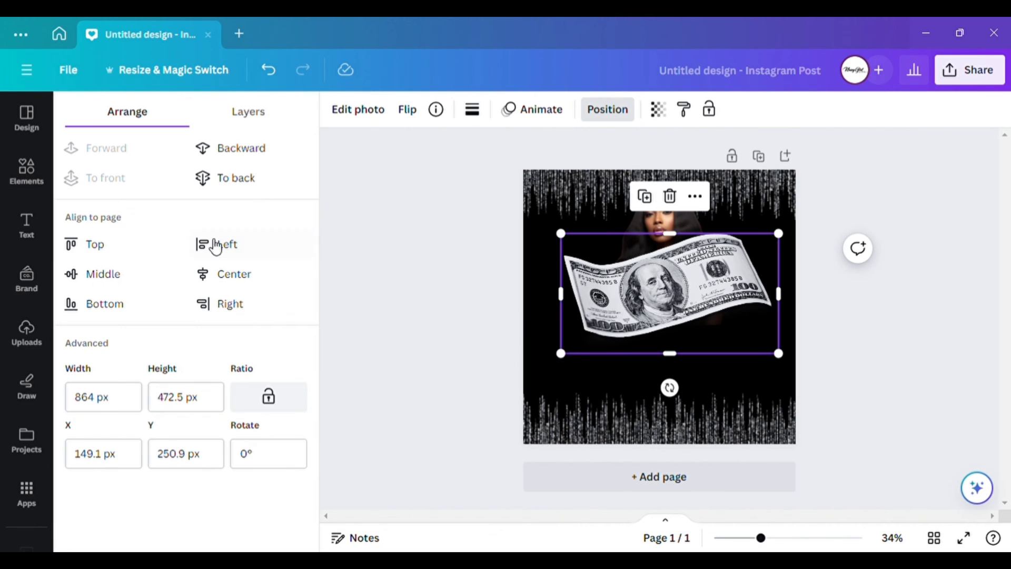
left_click(238, 181)
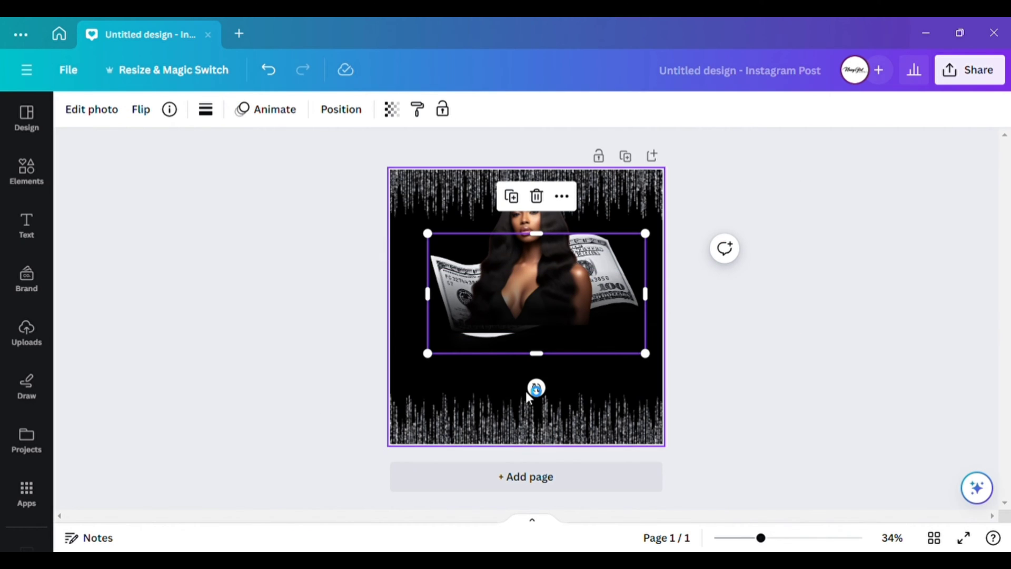
mouse_move(434, 248)
left_mouse_down()
mouse_move(453, 256)
mouse_move(443, 257)
left_mouse_up()
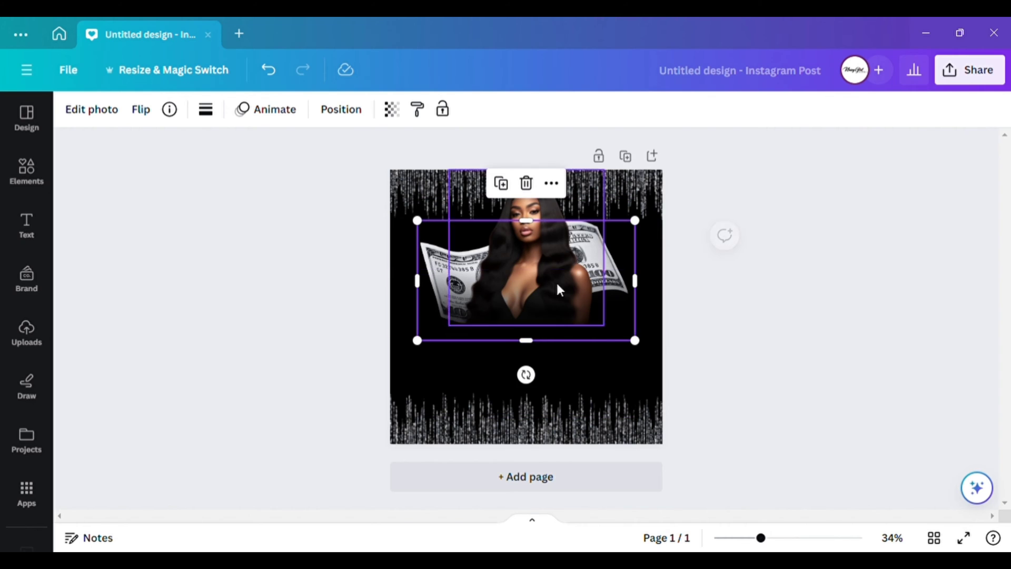
Tilt the bill behind the woman slightly clockwise, adjust it further and undo the last adjustment.
mouse_move(654, 225)
left_mouse_down()
mouse_move(662, 216)
mouse_move(652, 238)
left_mouse_up()
left_click_drag(527, 358, 530, 380)
key("ctrl+z")
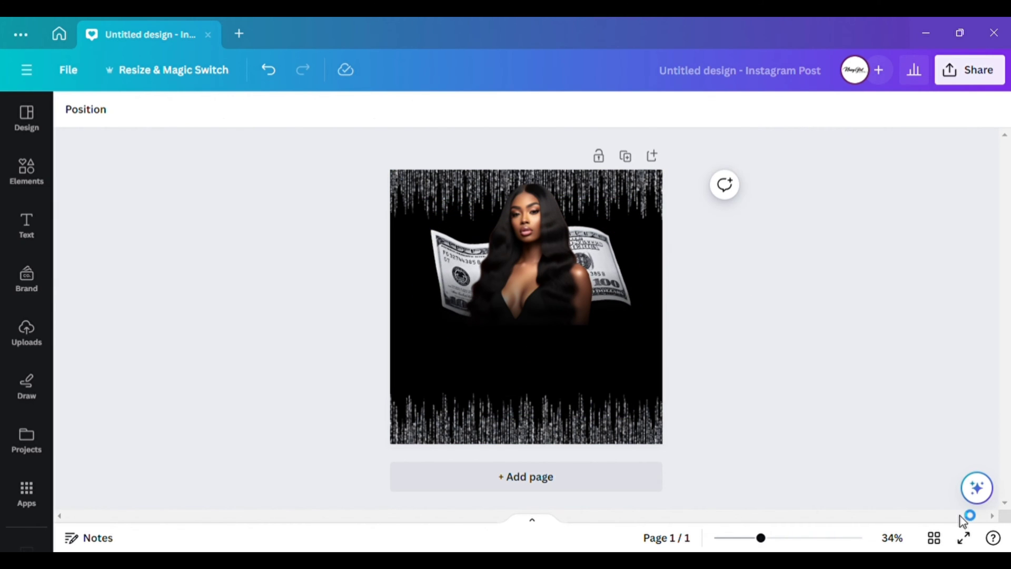
Duplicate the bill, shrink the copy into the page's upper right area, and place another small copy at the left edge.
left_click(596, 238)
left_click(506, 178)
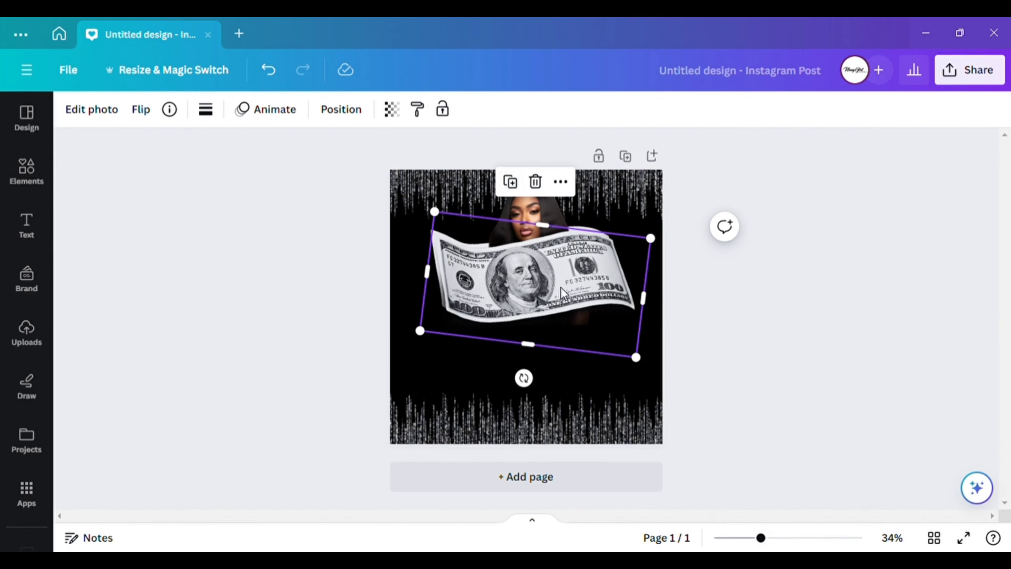
left_click_drag(561, 287, 640, 249)
left_click_drag(713, 315, 643, 233)
left_click_drag(644, 275, 434, 408)
left_click(801, 359)
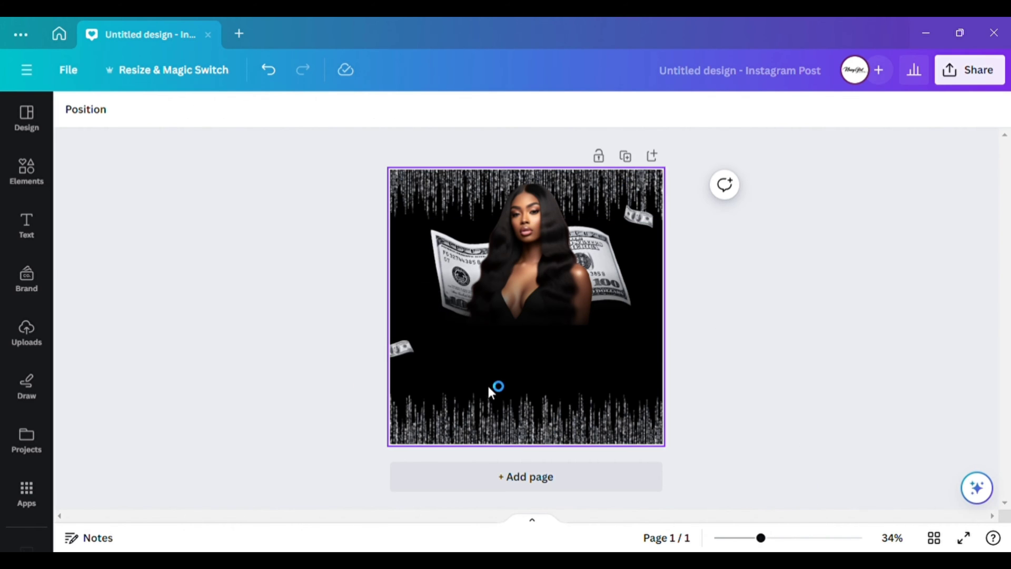
Enlarge the small bill at the page's left edge slightly.
left_click(401, 359)
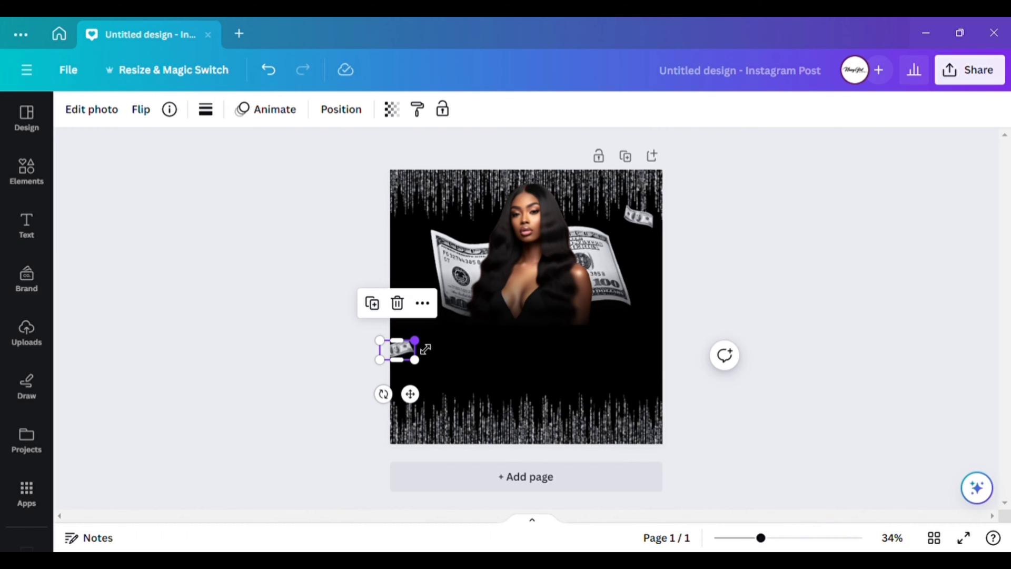
left_click_drag(426, 349, 428, 348)
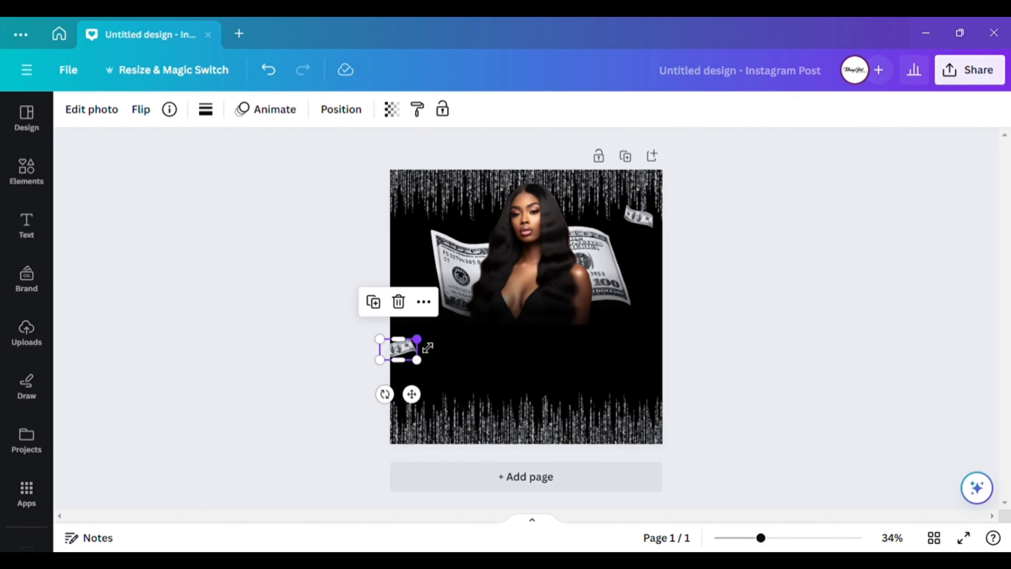
left_click(792, 293)
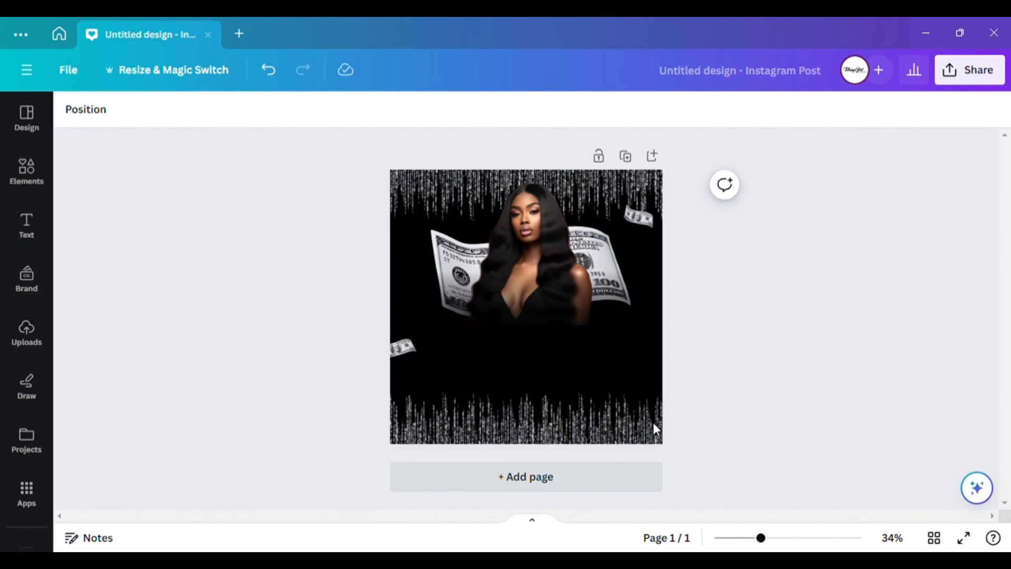
Paste the pink and silver balloon images onto the page and move the pink one below the bill beside the woman.
left_click(521, 274)
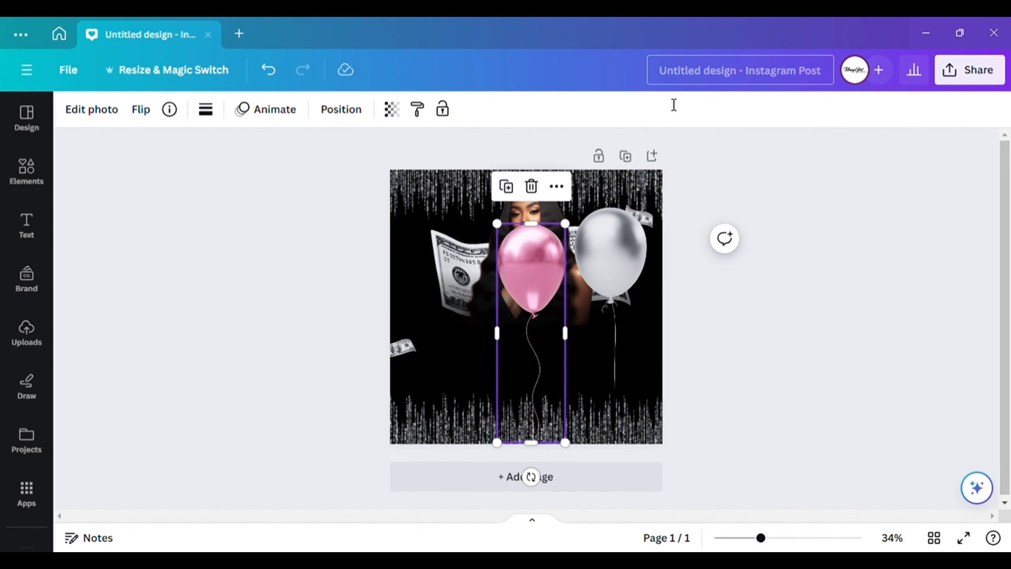
left_click_drag(531, 268, 449, 326)
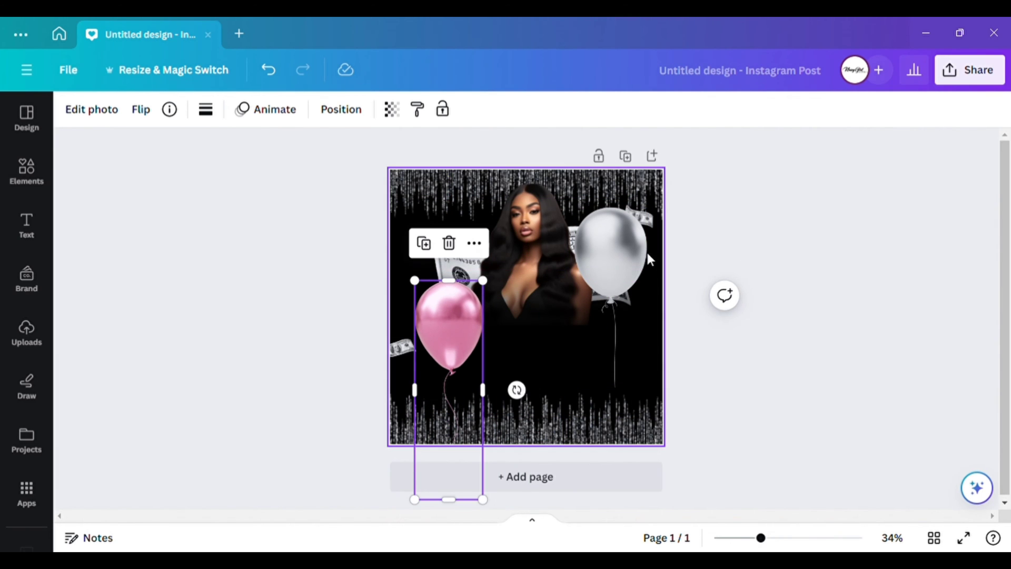
Move the silver balloon beside the woman's head, shrink it, tilt it slightly counterclockwise and crop off its string.
left_click_drag(646, 251, 522, 223)
left_click_drag(533, 356, 509, 303)
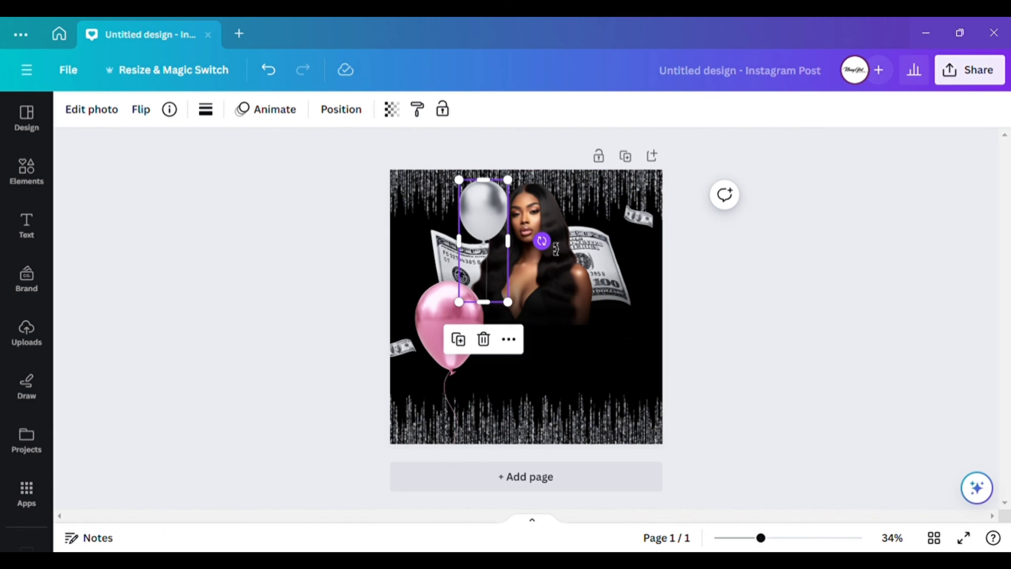
left_click_drag(542, 241, 559, 238)
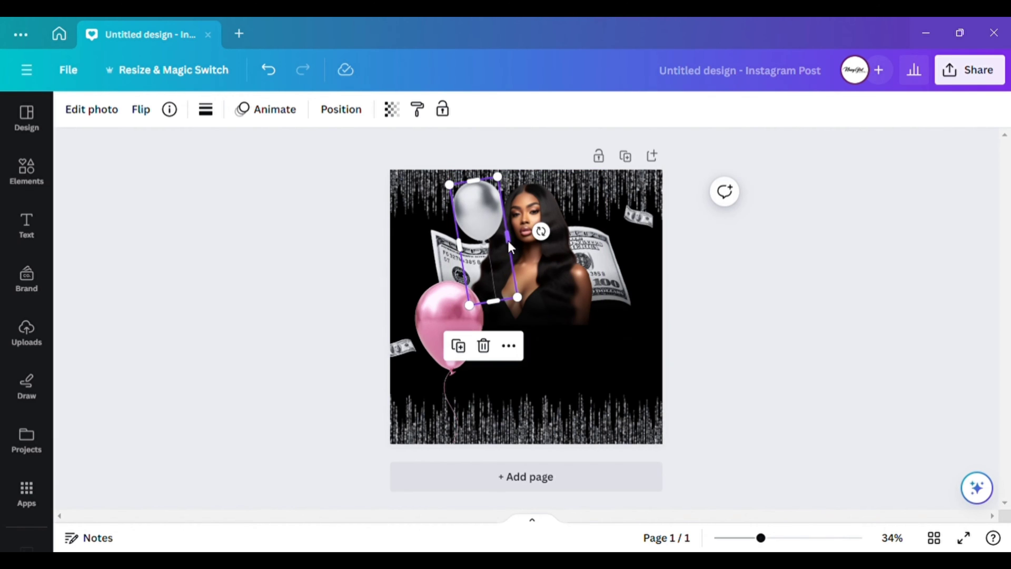
left_click_drag(493, 302, 503, 227)
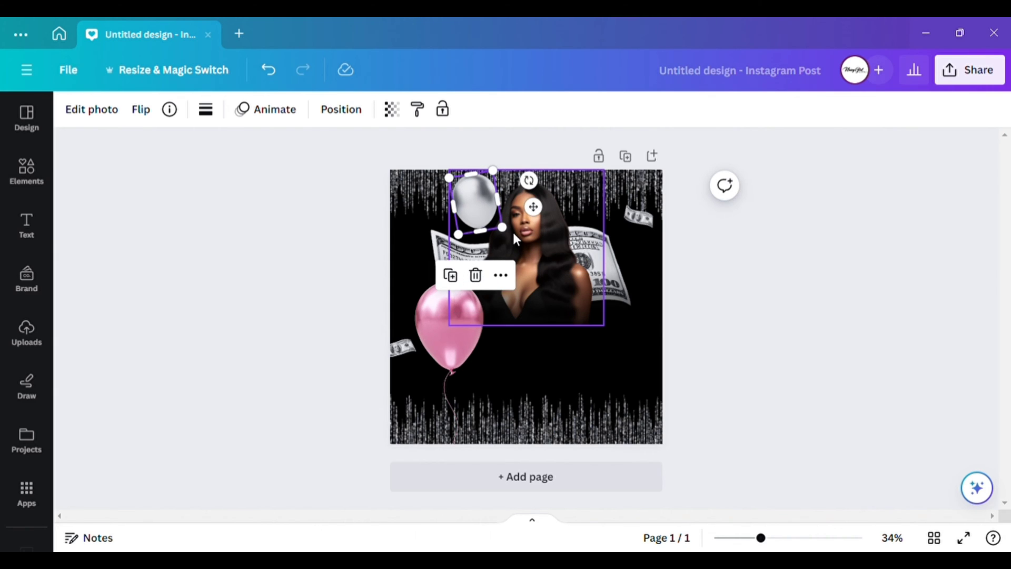
Duplicate the silver balloon, tilt the copy about 17° clockwise and overlap it with the original beside the woman's head.
left_click(451, 275)
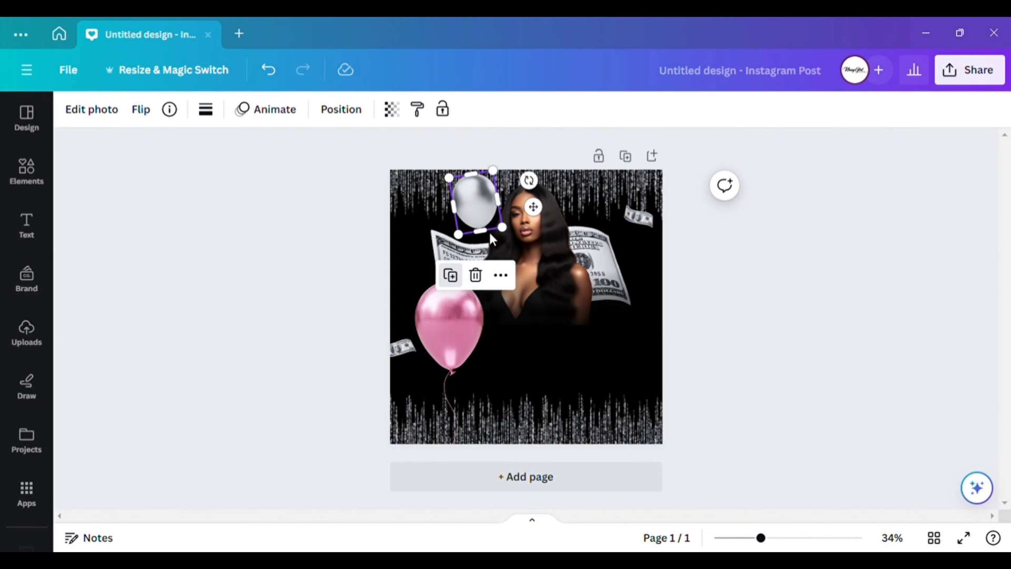
left_click_drag(489, 211, 518, 216)
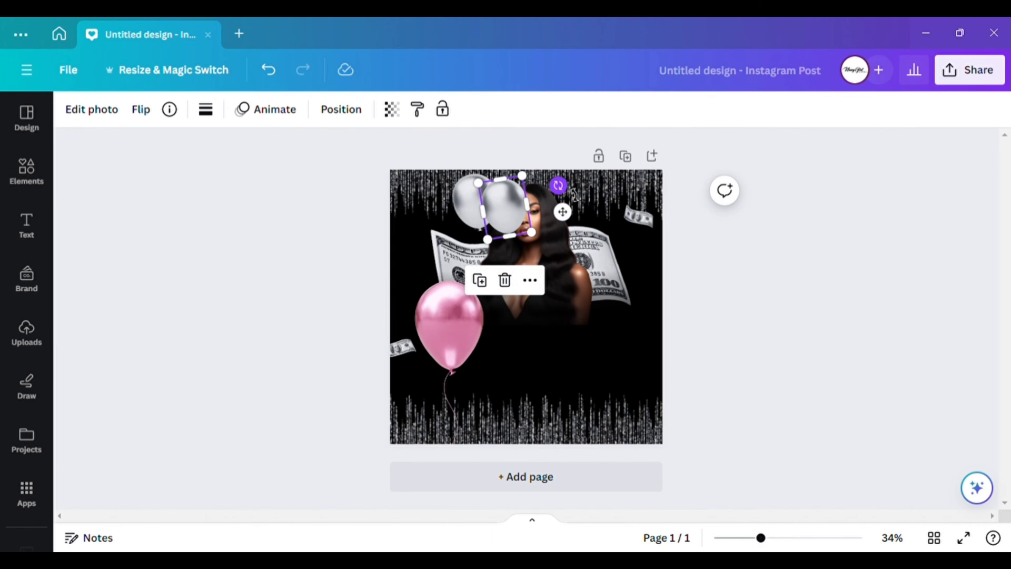
left_click_drag(558, 185, 577, 221)
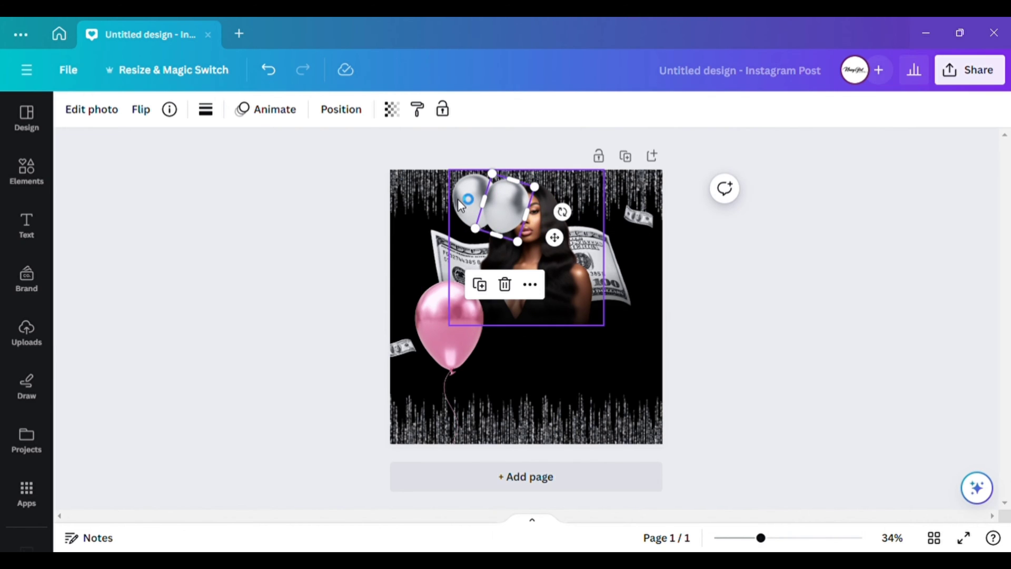
left_click_drag(516, 209, 515, 215)
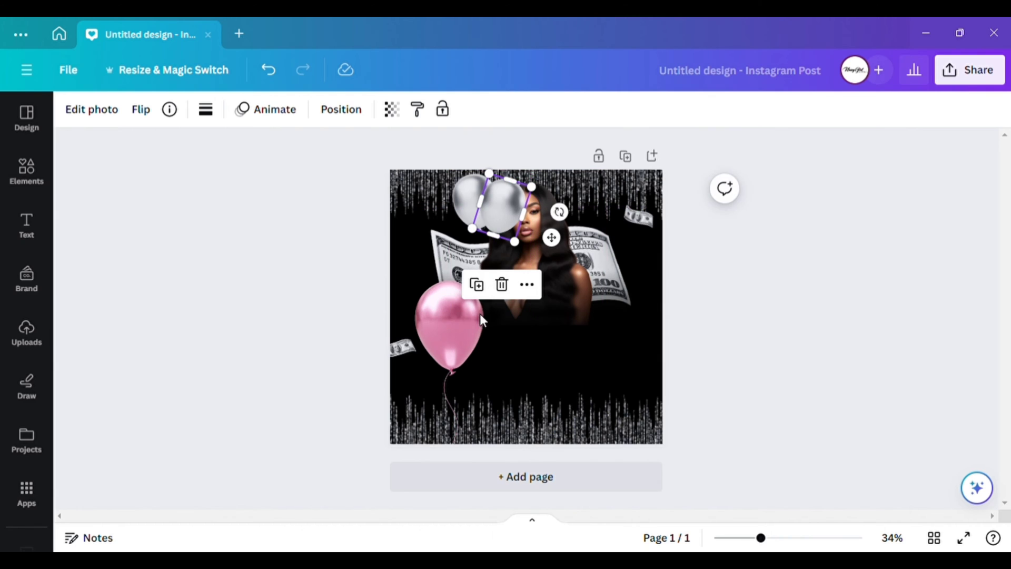
Move the pink balloon up to the silver pair, crop off its string and shrink it to about 184 × 267 px.
left_click(465, 317)
left_click_drag(465, 317, 473, 237)
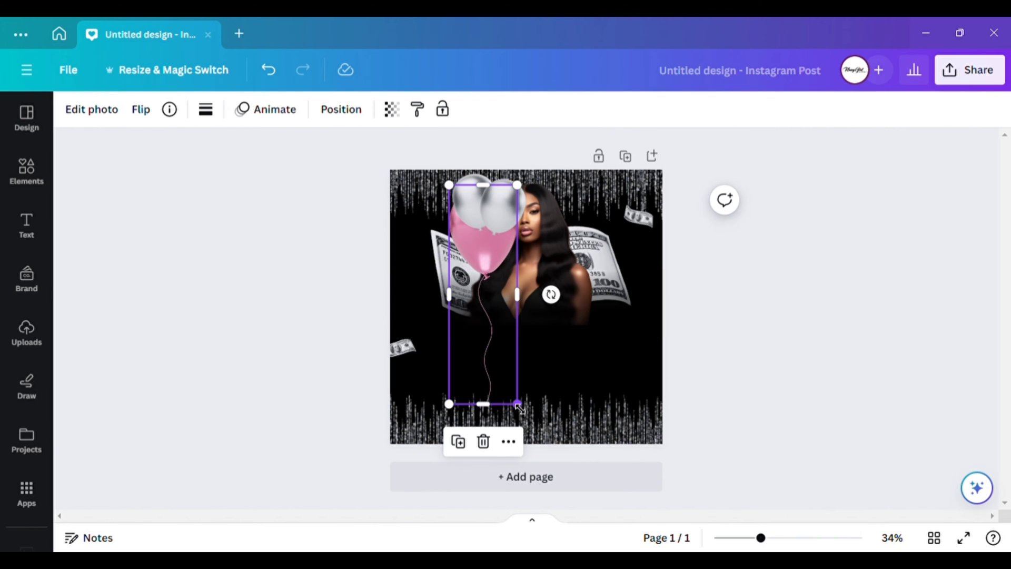
left_click_drag(501, 412, 529, 227)
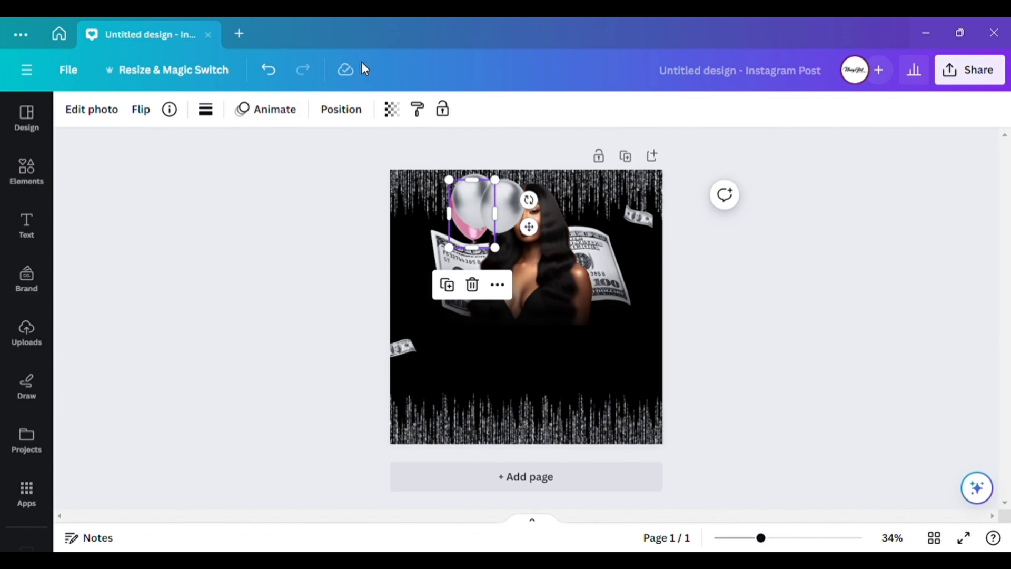
Bring the pink balloon forward, shrink it to about 168 × 243 px, and fit it between the silver balloons tilted about -6°.
left_click(341, 110)
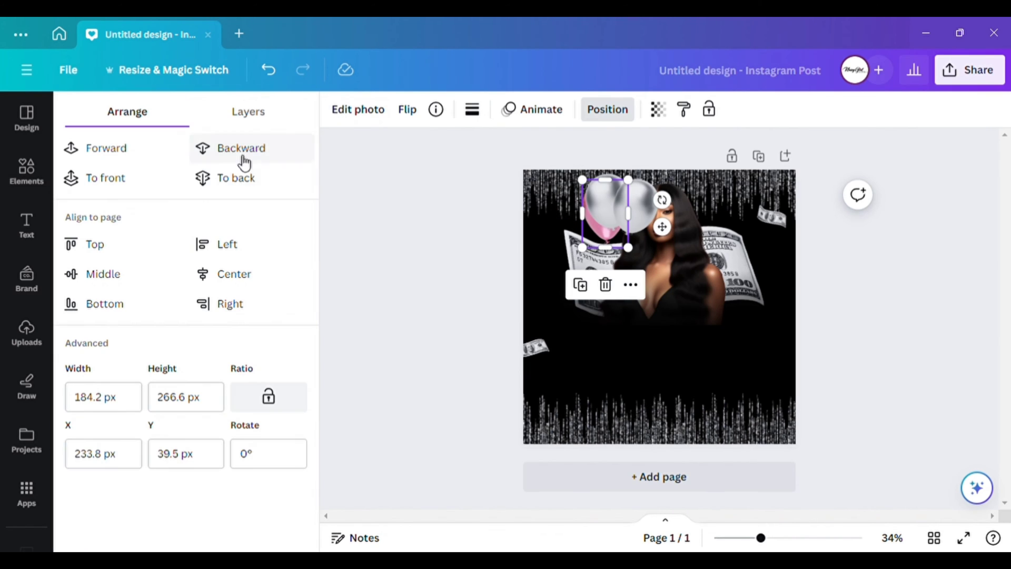
left_click(124, 153)
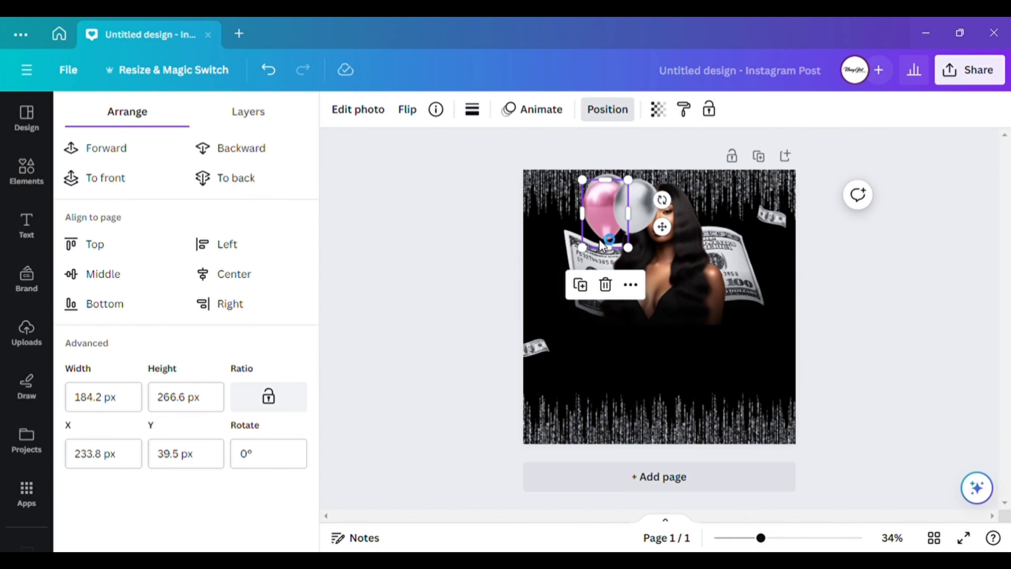
left_click_drag(602, 246, 650, 250)
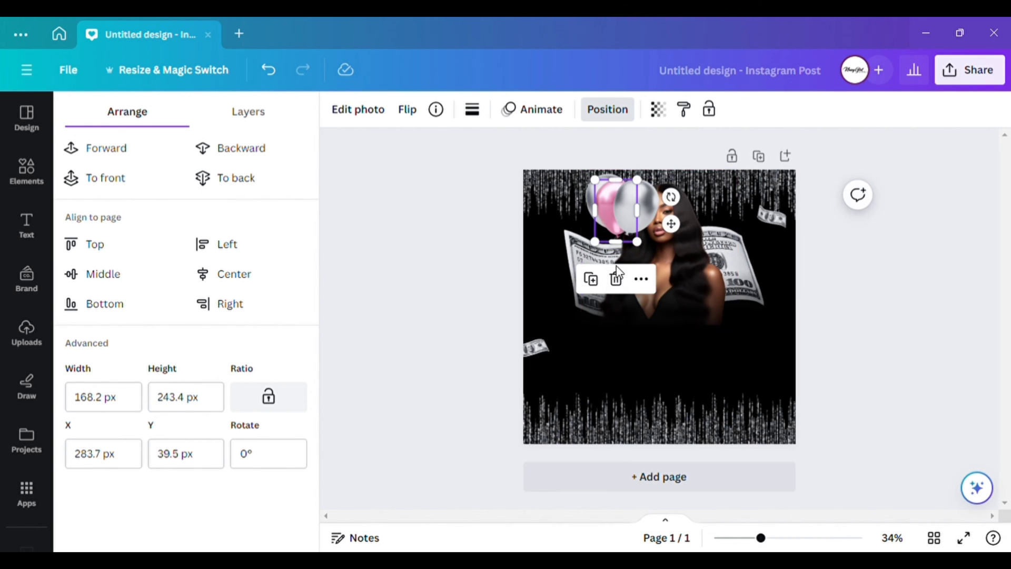
left_click_drag(687, 206, 686, 198)
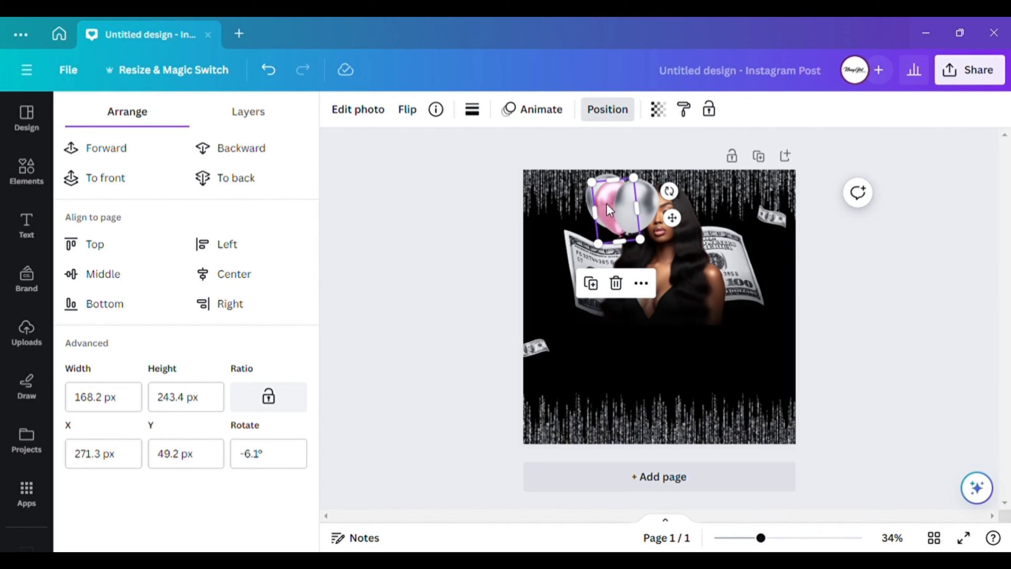
left_click_drag(606, 203, 609, 201)
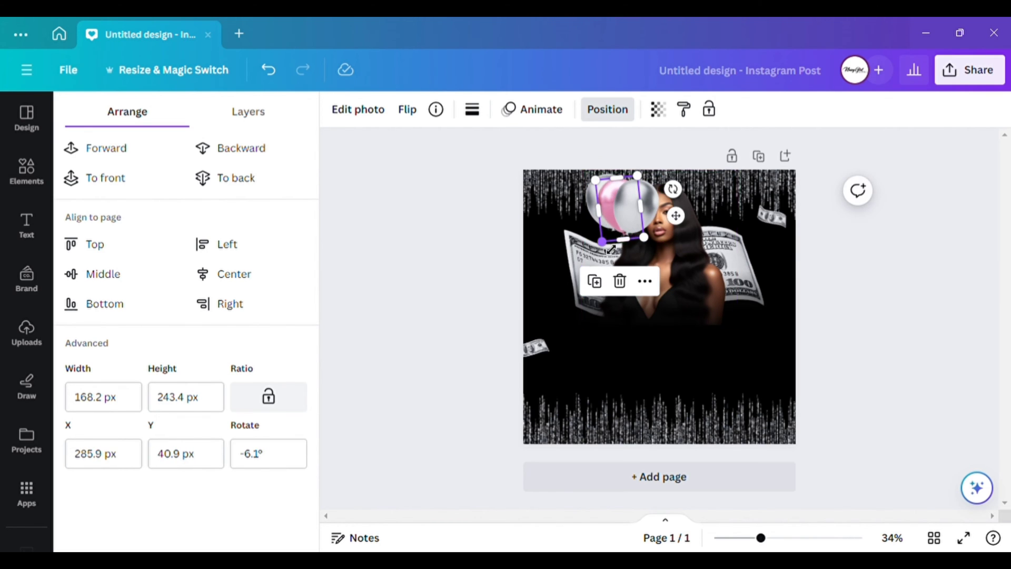
Duplicate the clockwise-tilted silver balloon and place the copy at the bottom of the balloon cluster.
left_click(650, 204)
left_click(611, 287)
left_click_drag(645, 231, 611, 241)
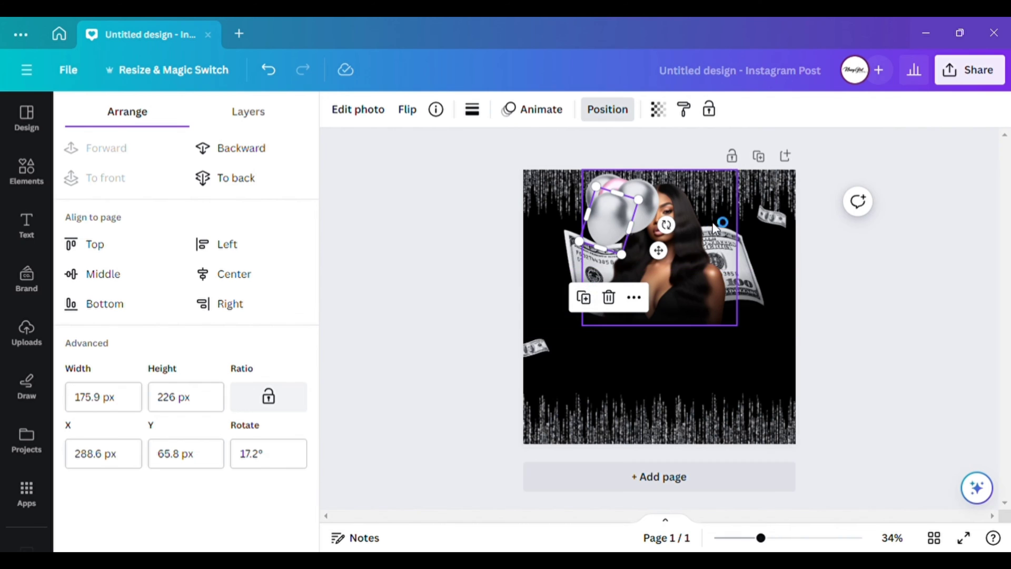
Place a horizontally mirrored copy of the balloon cluster on the other side of the woman's head, layered behind her but above the glitter.
left_click(607, 109)
left_click(140, 108)
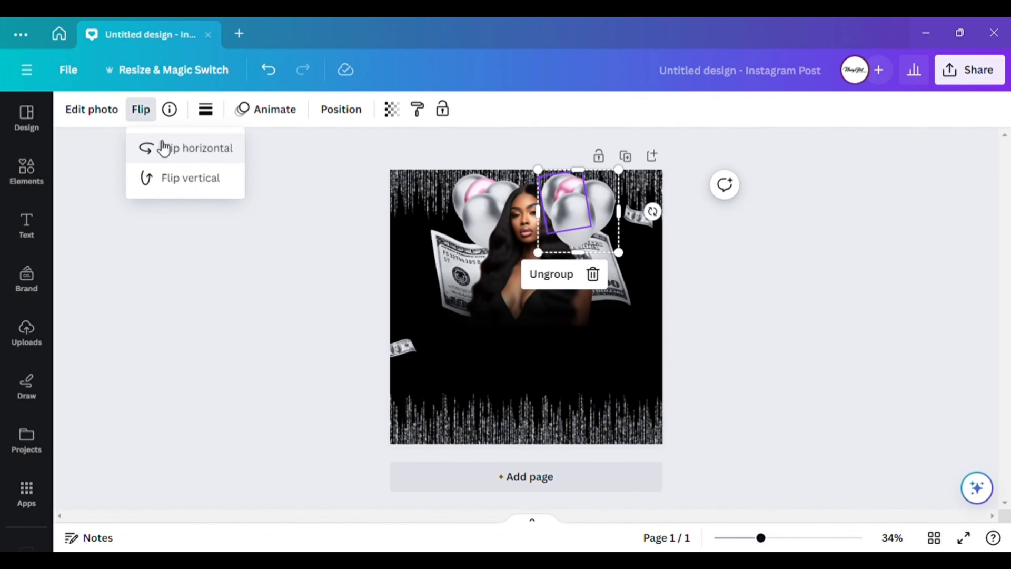
left_click(340, 109)
left_click(234, 181)
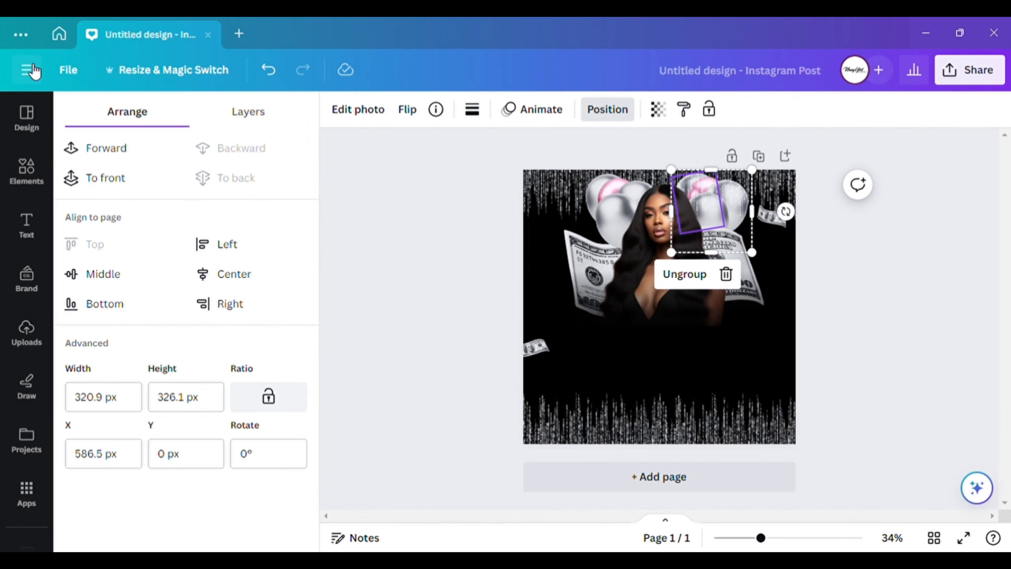
left_click(109, 148)
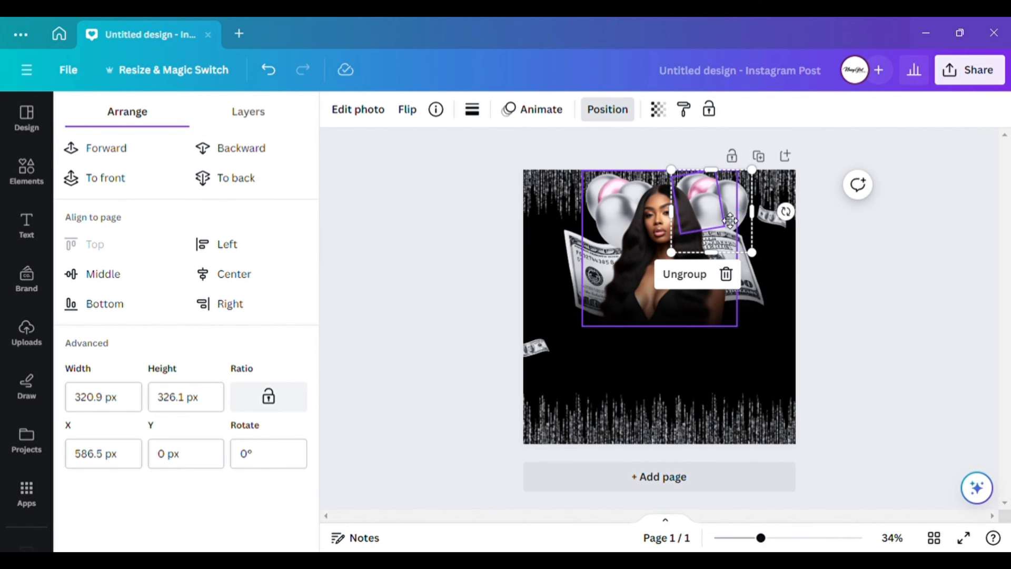
left_click_drag(729, 221, 710, 197)
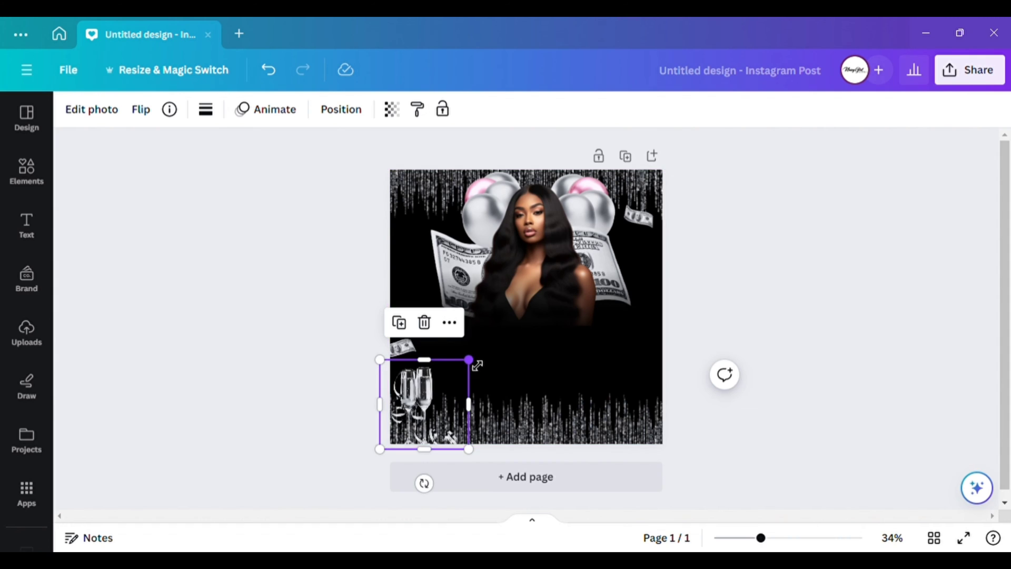
Shrink the champagne glasses in the page's lower left corner and place a duplicate toward the lower right.
left_click_drag(473, 360, 468, 383)
left_click_drag(409, 410, 604, 414)
left_click(395, 333)
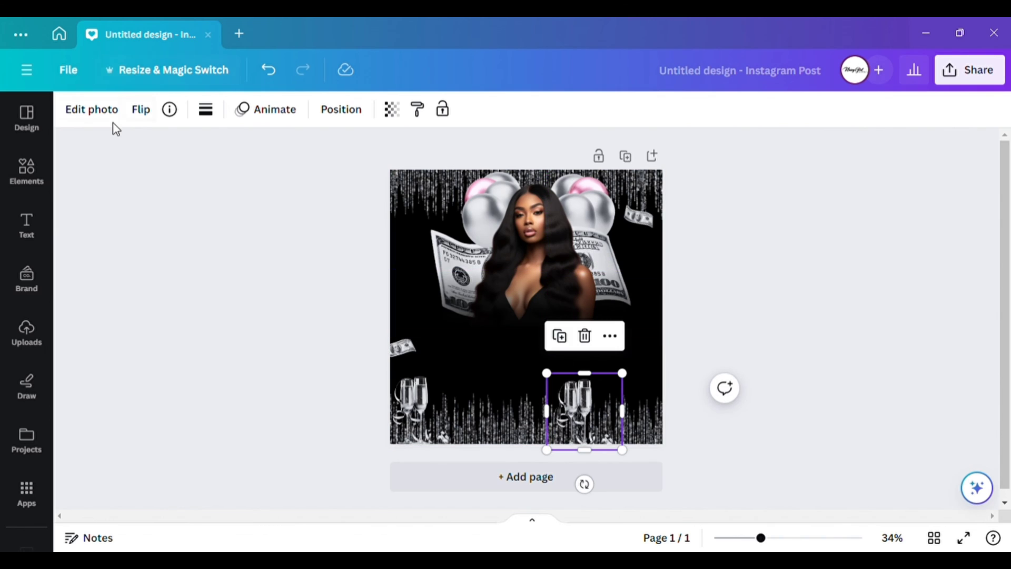
Flip the copied champagne glasses horizontally and move them into the page's lower right corner.
left_click(150, 117)
left_click(185, 147)
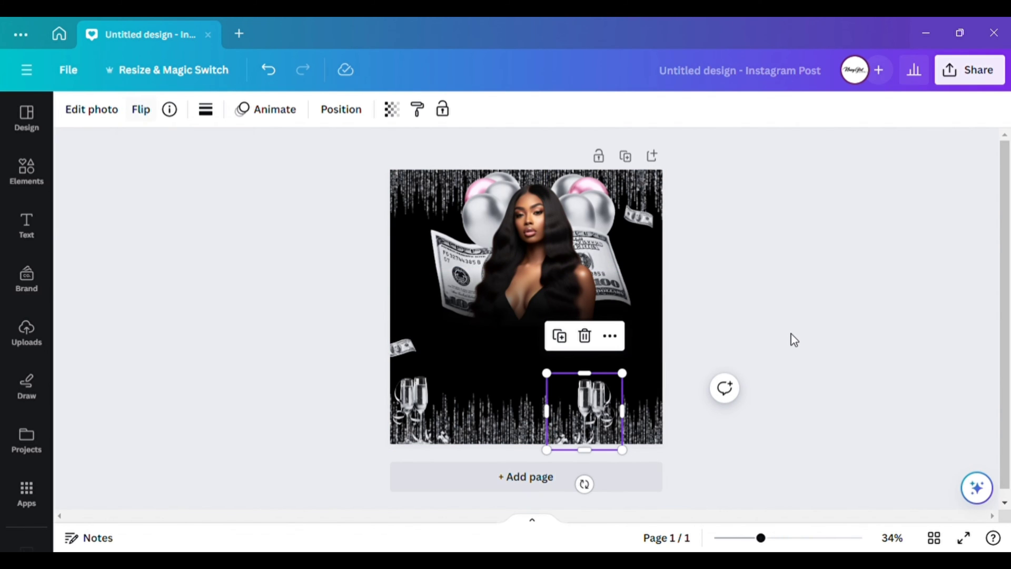
left_click_drag(591, 415, 645, 419)
left_click(837, 330)
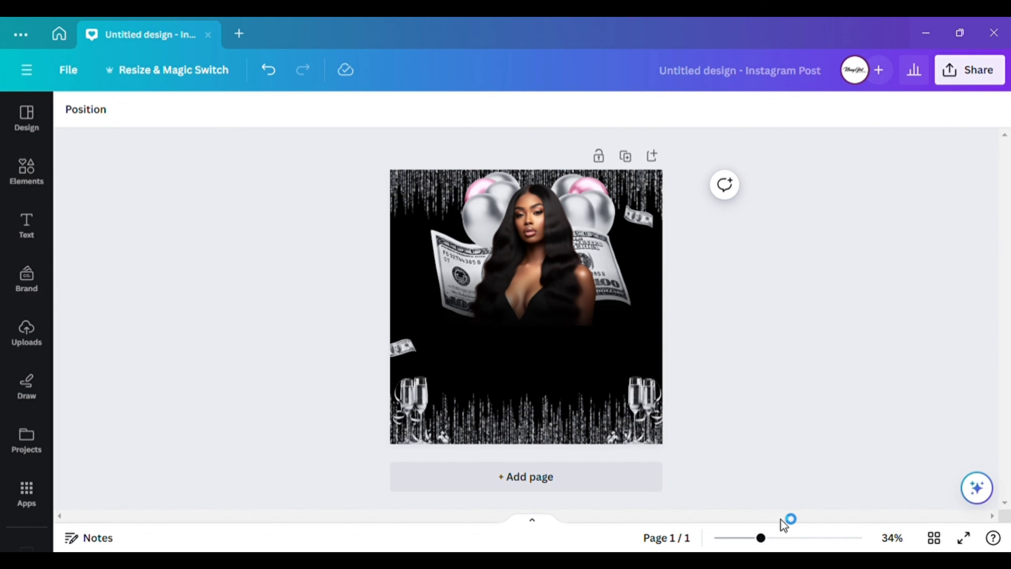
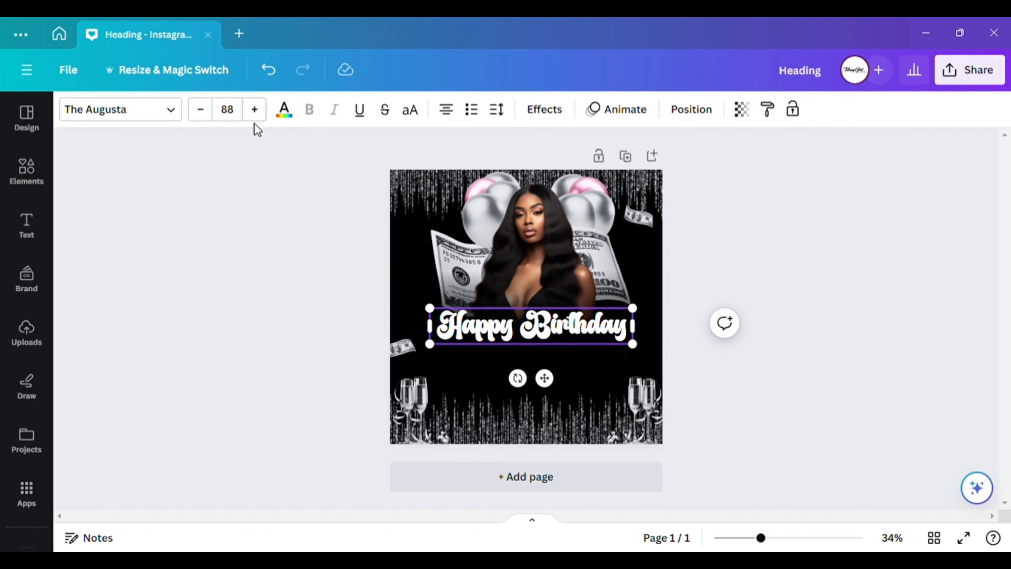
Change the "Happy Birthday" heading's text color to the brand kit's pink.
left_click(285, 111)
left_click(80, 311)
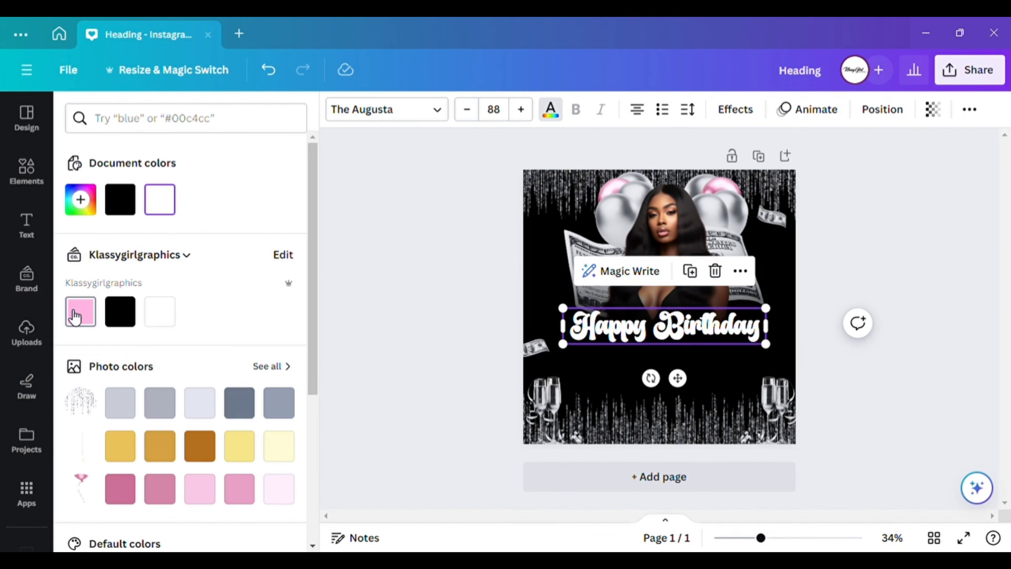
key("Escape")
left_click(402, 300)
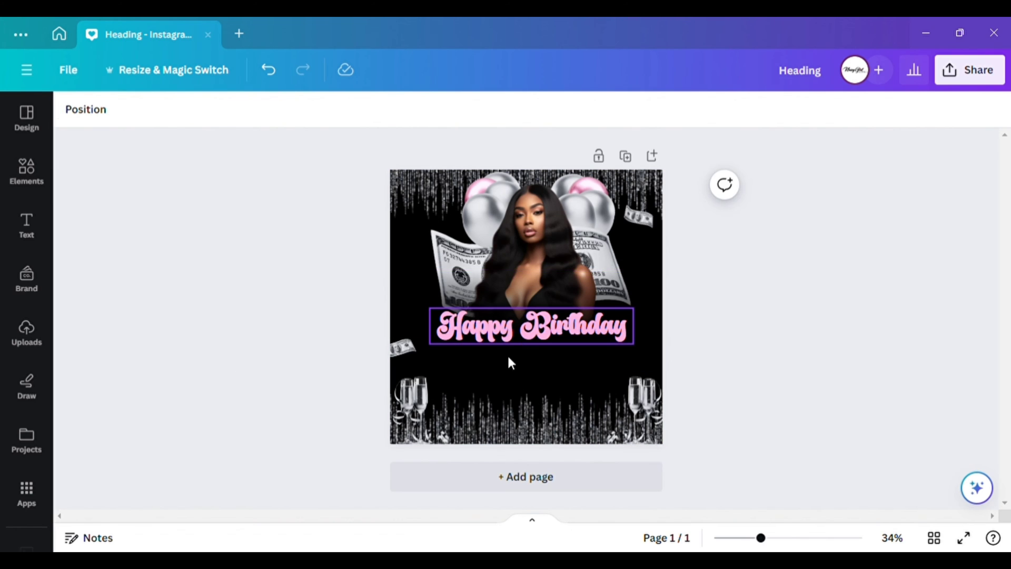
Duplicate the "Happy Birthday" heading directly below and replace the copy's text with the birthday person's first name.
left_click(533, 337)
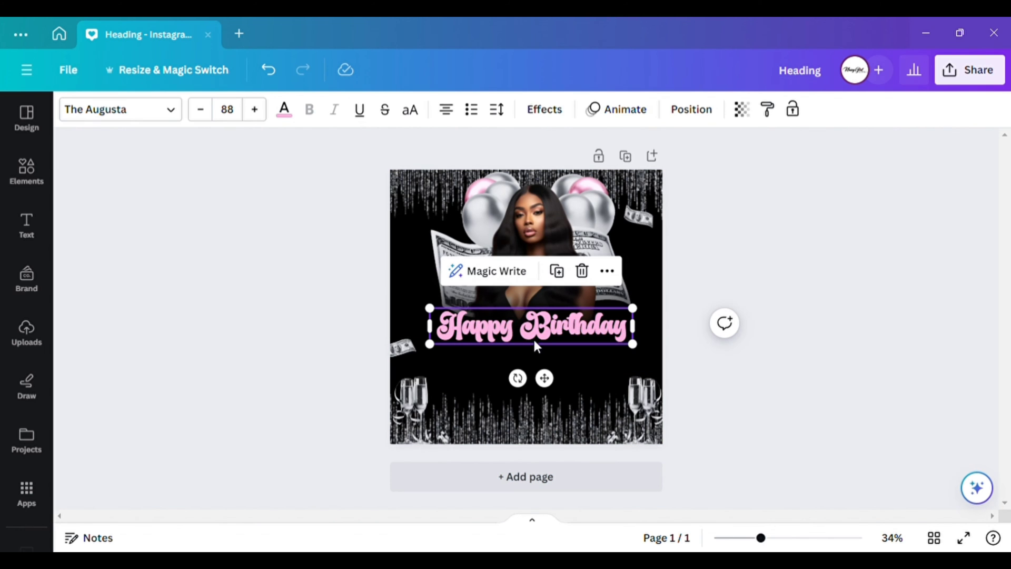
left_click(557, 272)
type("B")
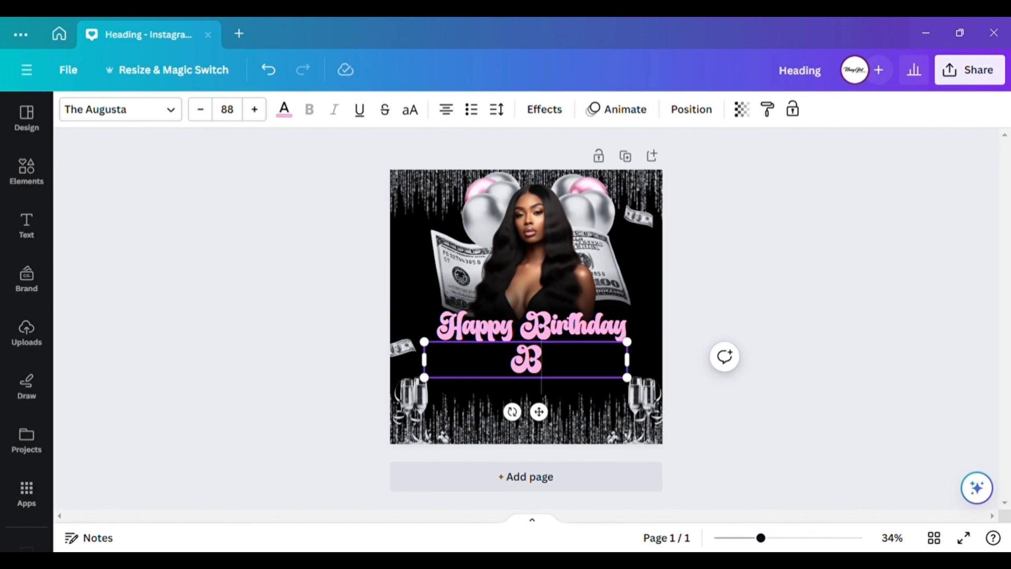
type("rittany")
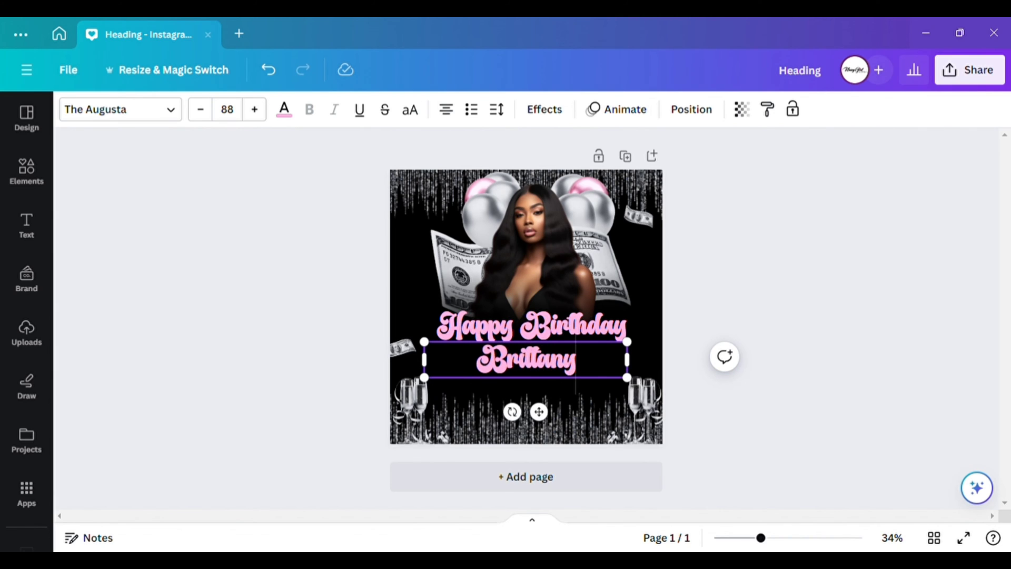
left_click(302, 390)
Format the name below the heading as white Arial Unicode text in all capitals.
left_click(519, 362)
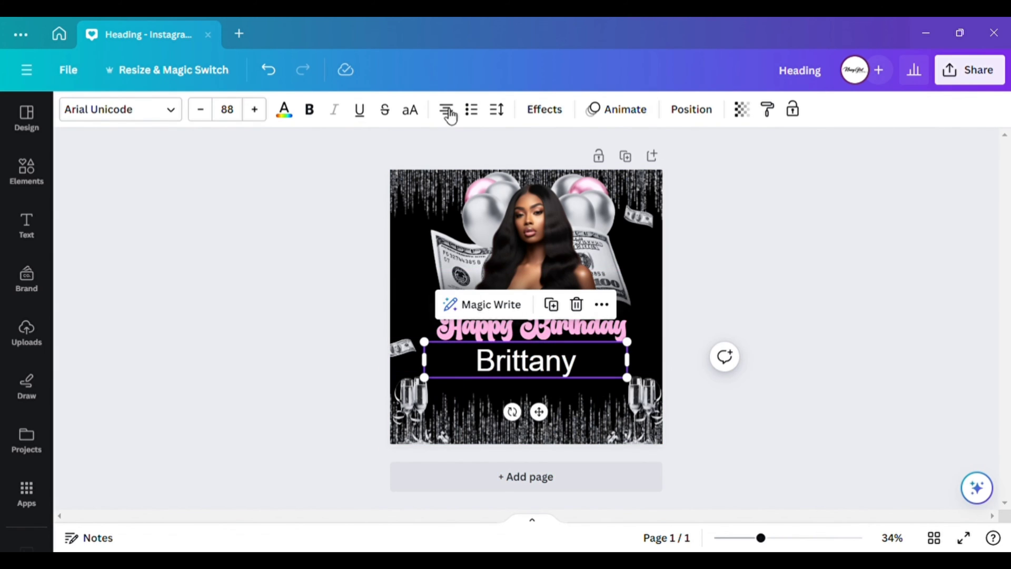
left_click(411, 110)
left_click(806, 349)
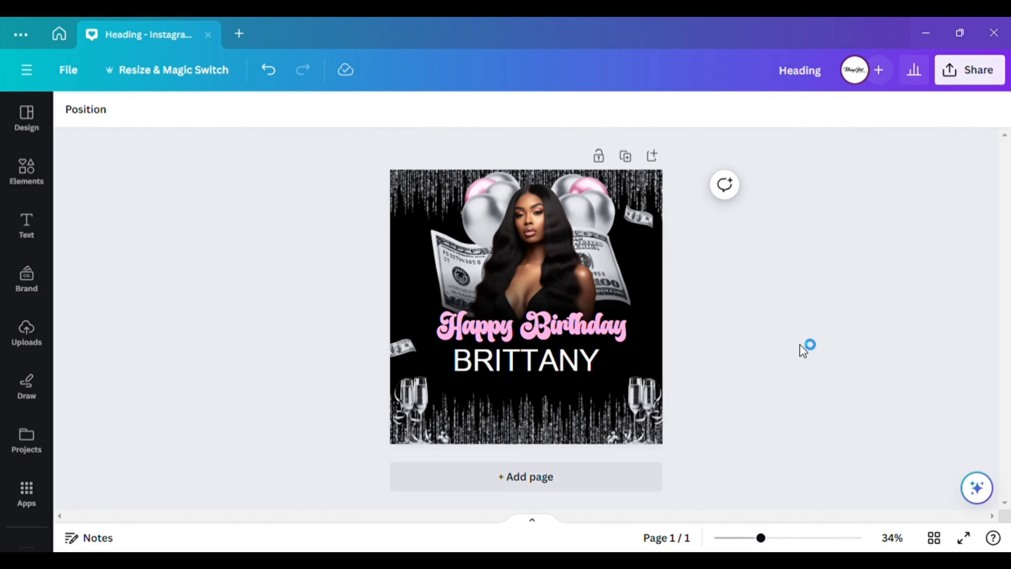
Widen the name's letter spacing considerably, stretch its text box so the letters fit on one line, and reposition it.
left_click(517, 367)
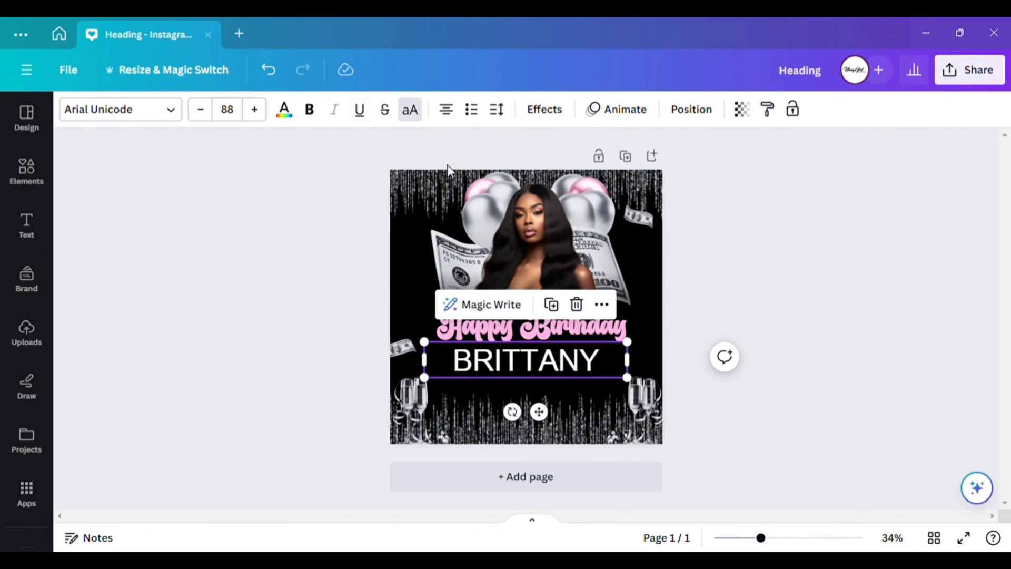
left_click(496, 112)
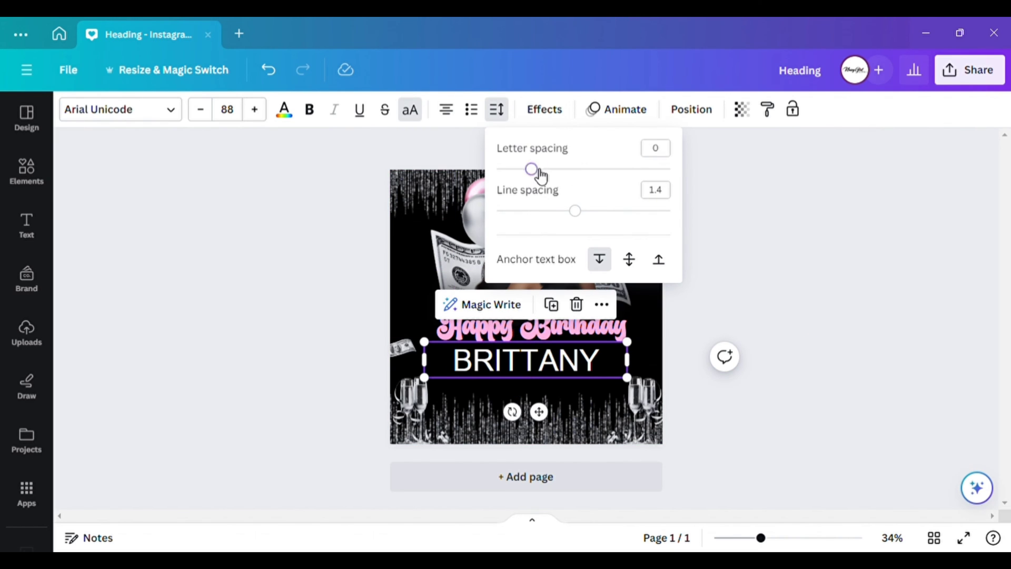
left_click_drag(532, 169, 770, 228)
left_click_drag(641, 393, 784, 346)
left_click_drag(611, 411, 571, 408)
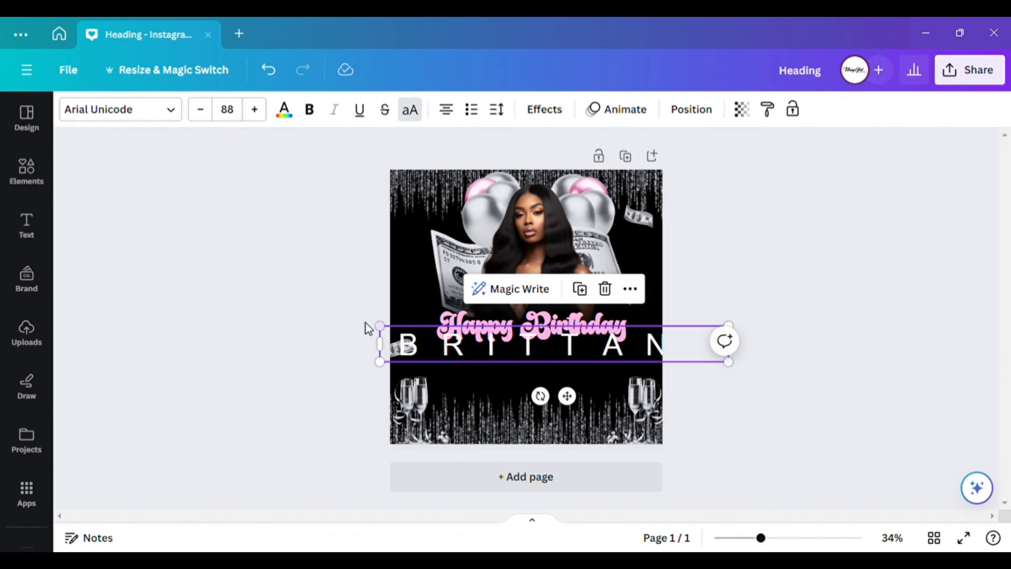
Shrink the white name text to about size 45.2 and centre it directly beneath the "Happy Birthday" heading.
left_click_drag(380, 326, 524, 341)
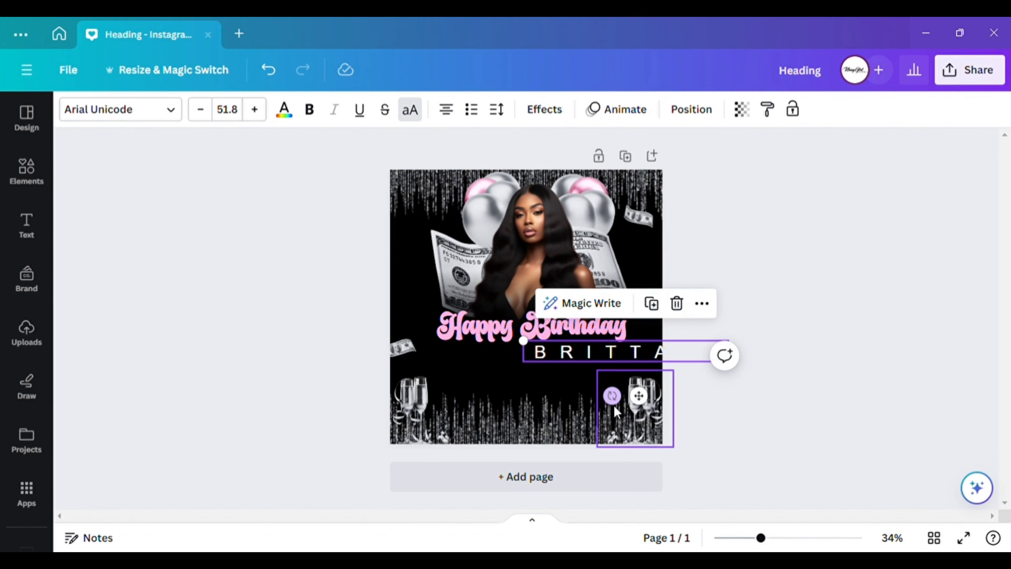
left_click_drag(644, 409, 554, 415)
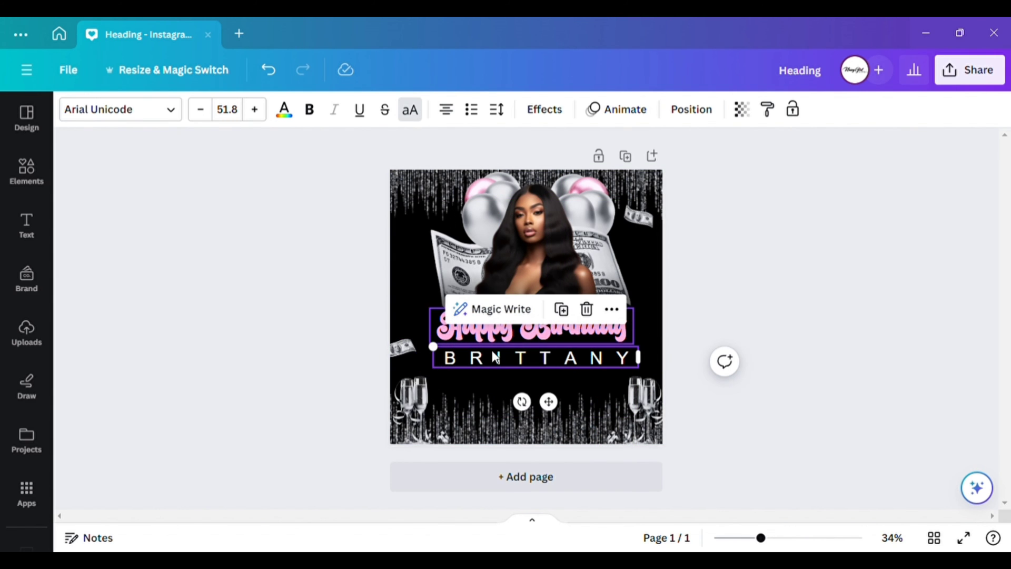
left_click_drag(437, 349, 452, 350)
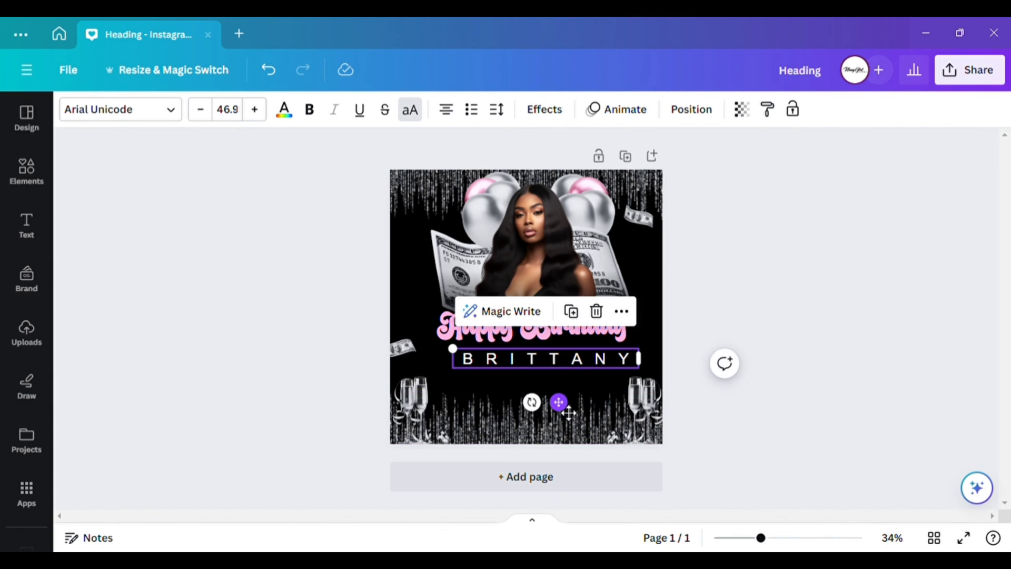
left_click_drag(566, 411, 551, 406)
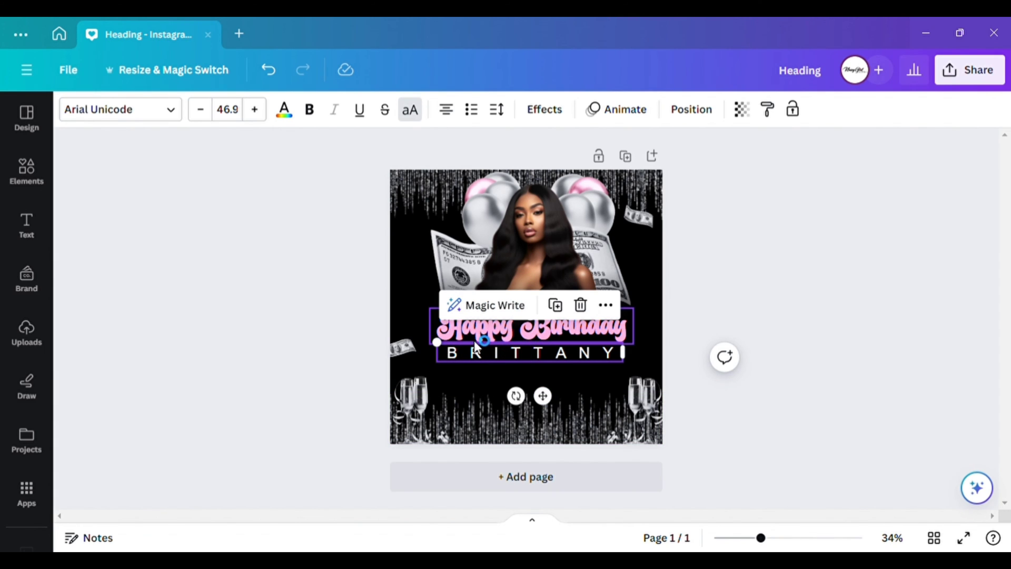
left_click_drag(440, 348, 448, 348)
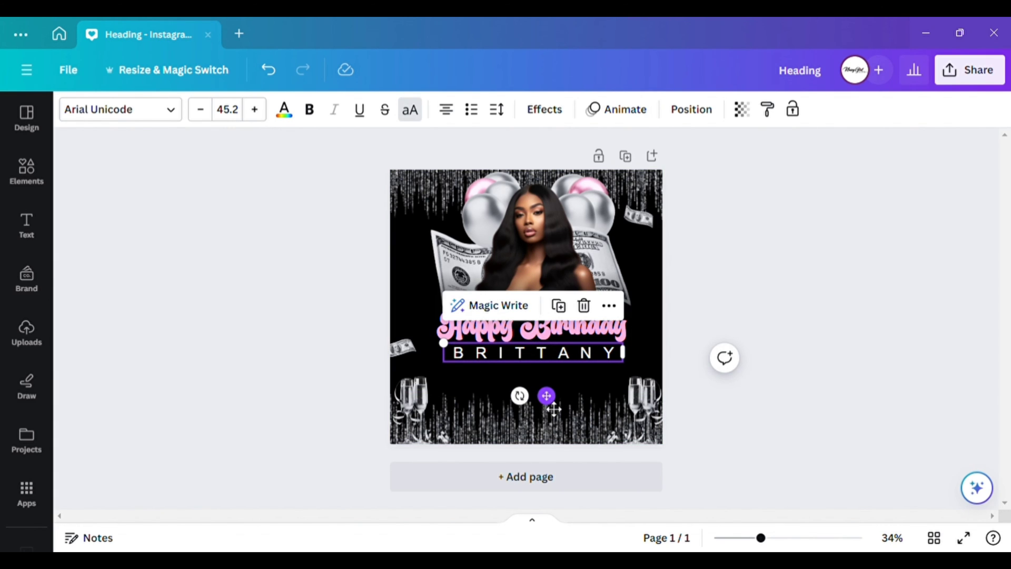
left_click_drag(548, 407, 548, 409)
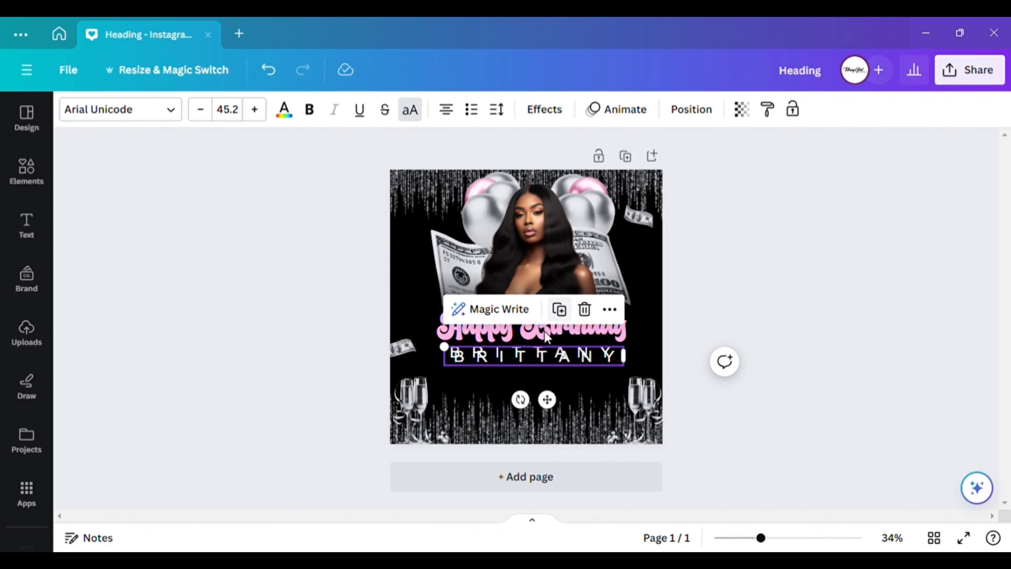
Duplicate the name text, place the copy below the original, and reduce the copy's letter spacing to normal.
left_click(560, 306)
left_click_drag(558, 383, 558, 373)
left_click(503, 114)
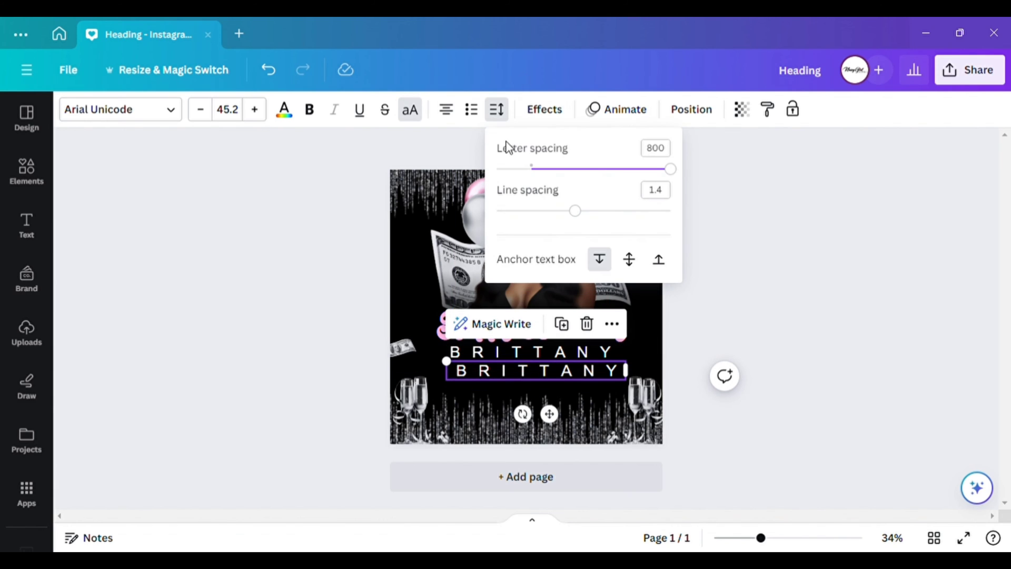
left_click_drag(594, 173, 540, 191)
Replace the duplicated name's text with "LADIES FREE | $20 ENTREE |JUNE 21ST".
double_click(569, 371)
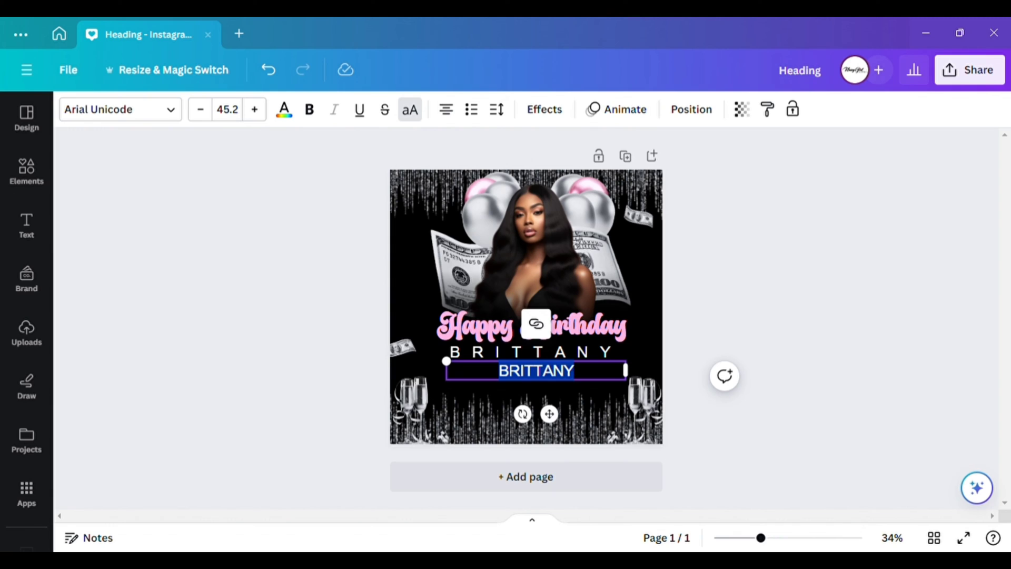
type("LADIE")
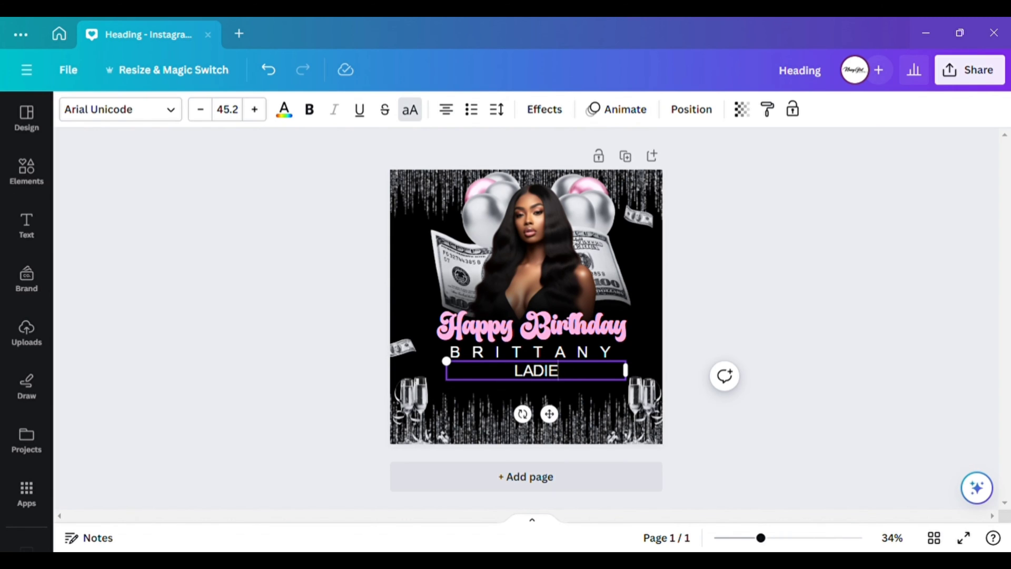
type("S FREE ")
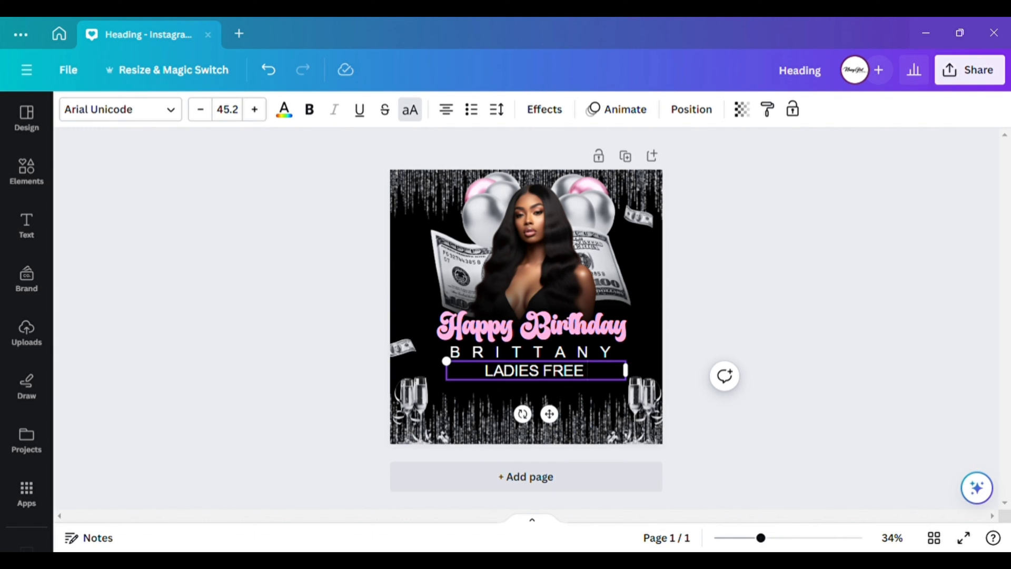
type("I")
type("I")
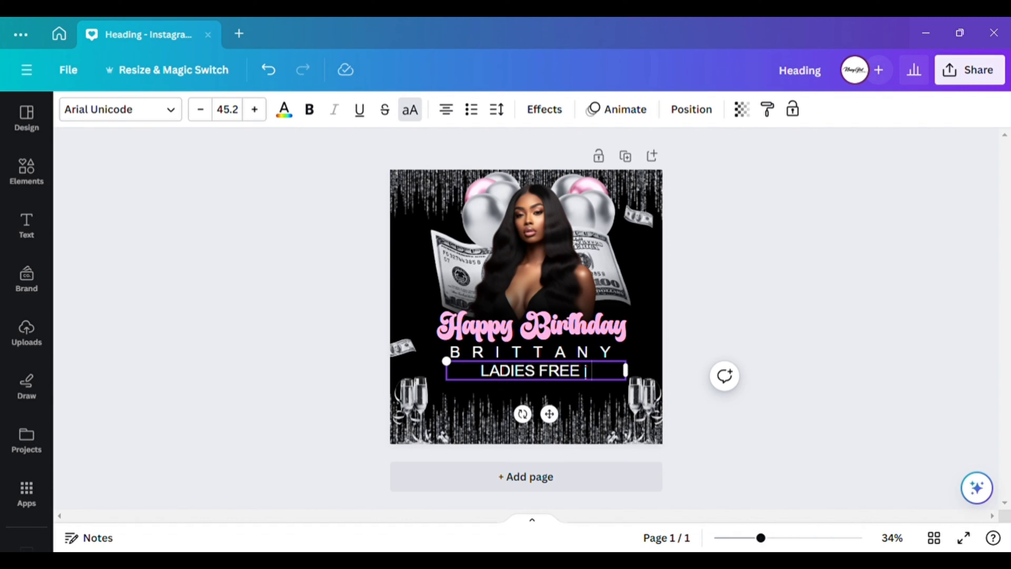
type(" $20")
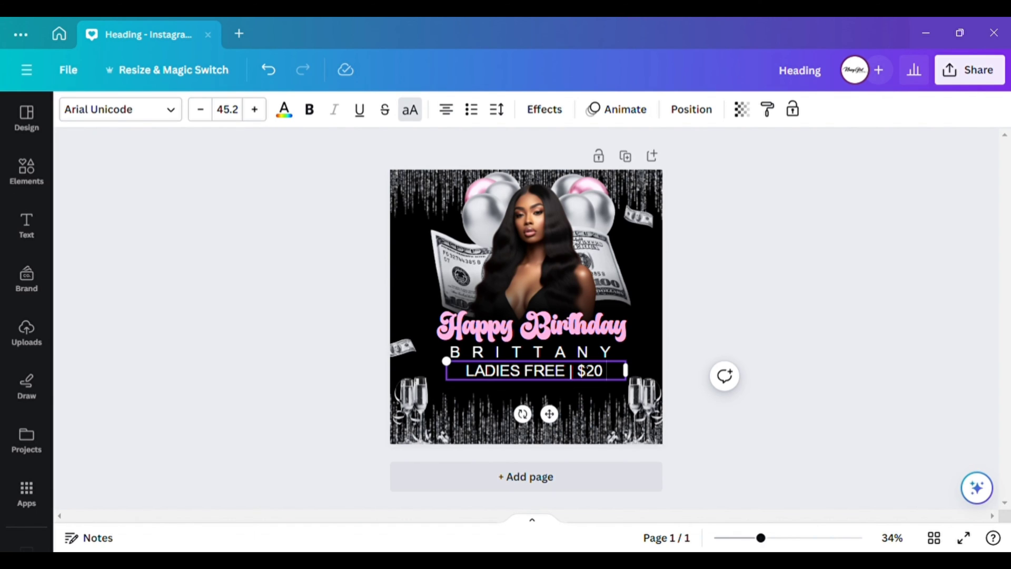
type(" ENT")
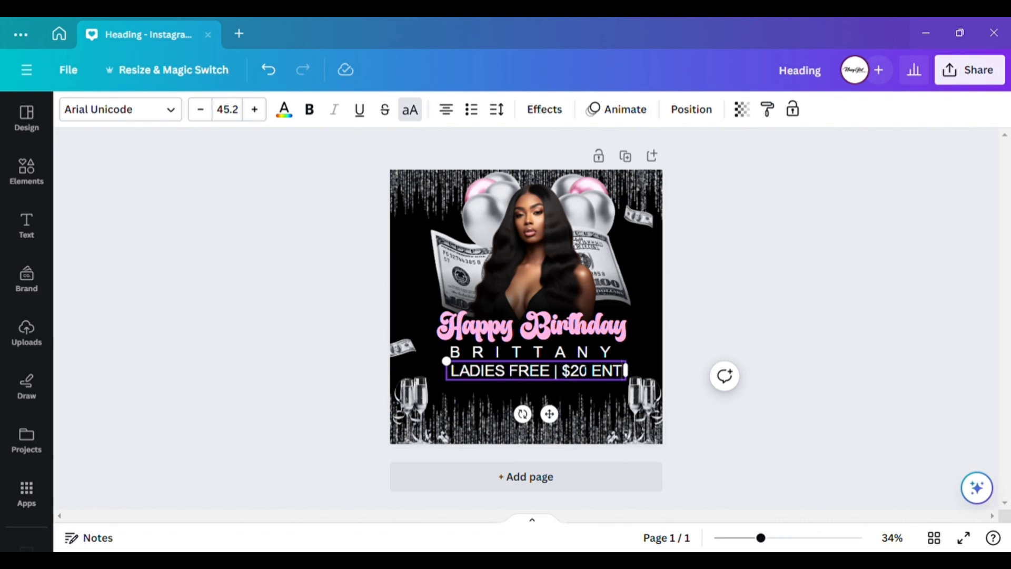
type("RE")
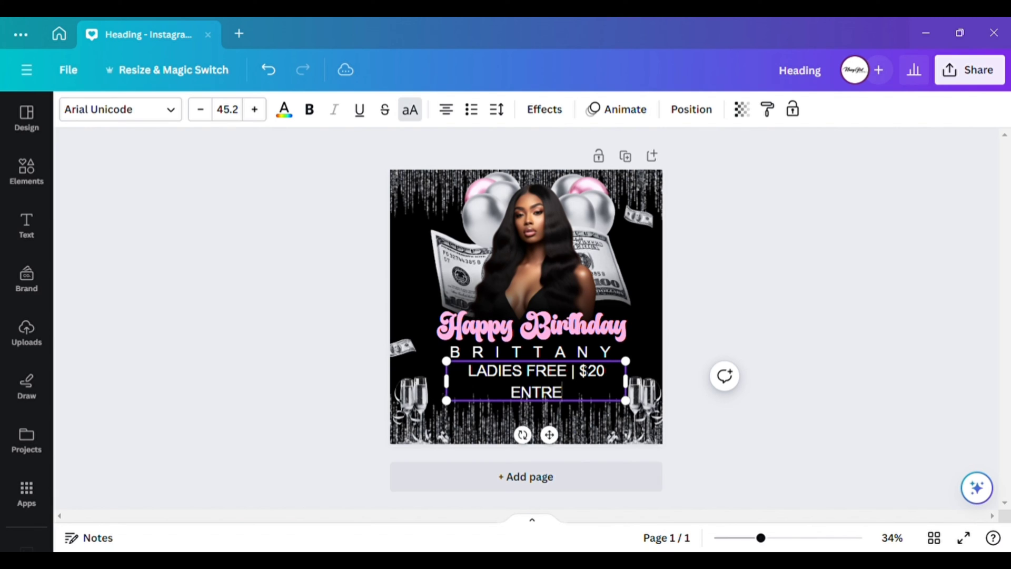
type("E")
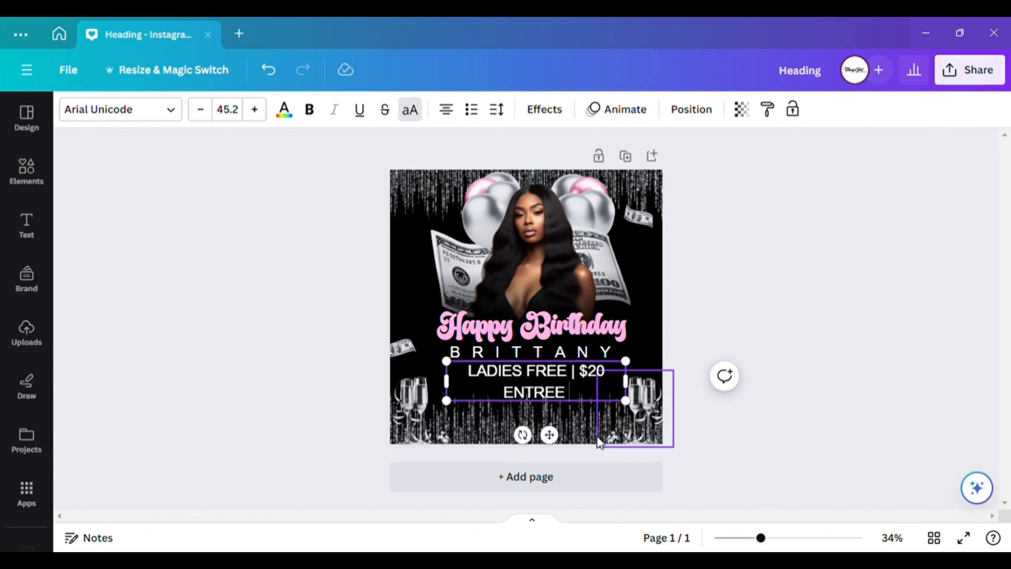
type("|JUN")
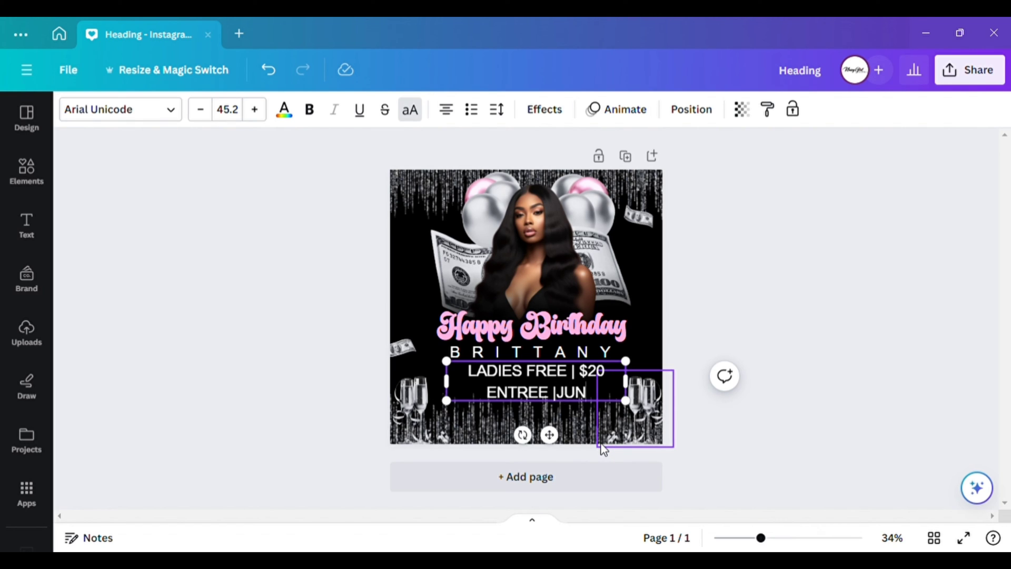
type("E 21ST")
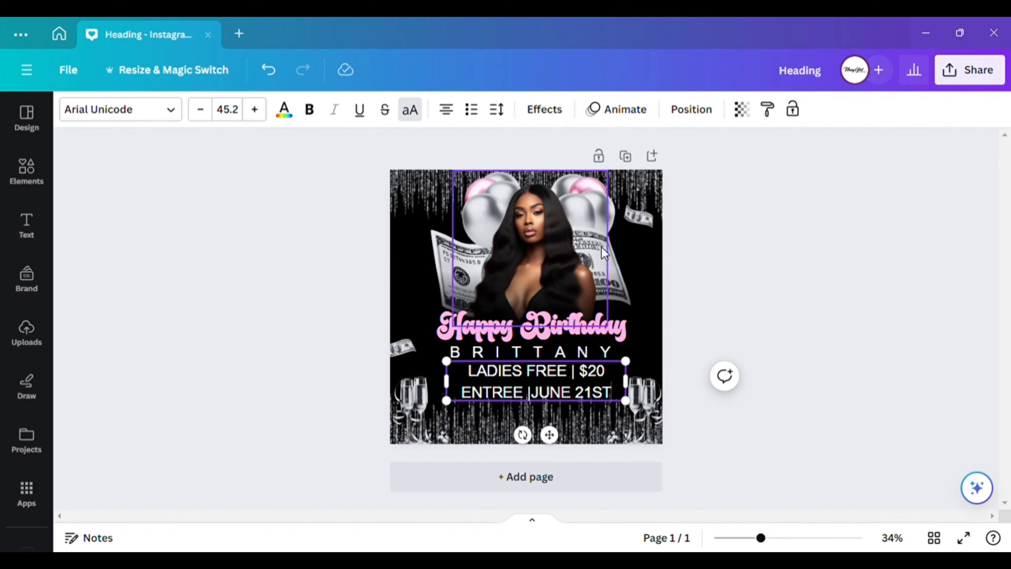
Widen the event details text box to fit one line and shrink its text to about size 27.3 below the name.
left_click_drag(626, 380, 755, 358)
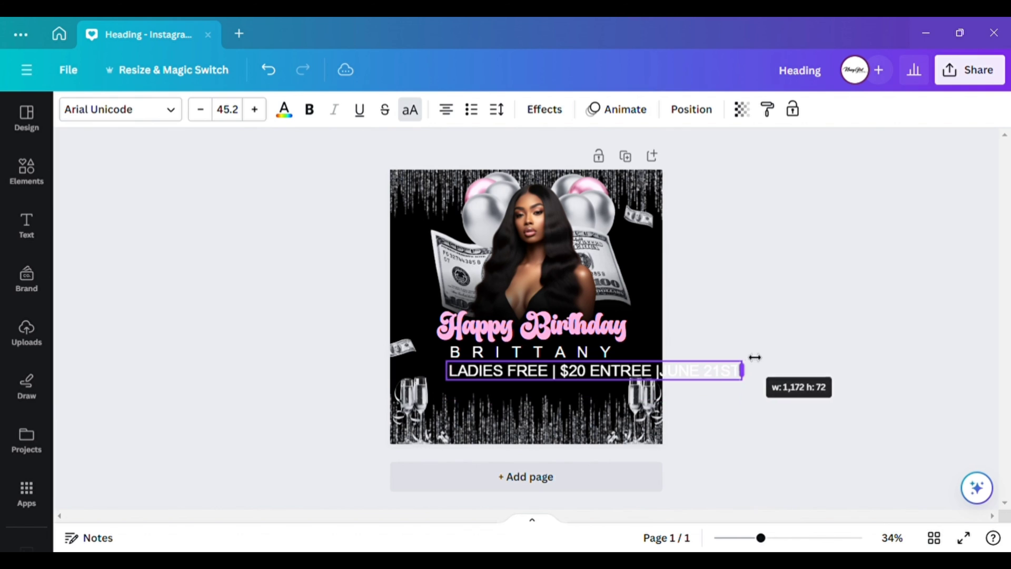
left_click_drag(447, 362, 523, 366)
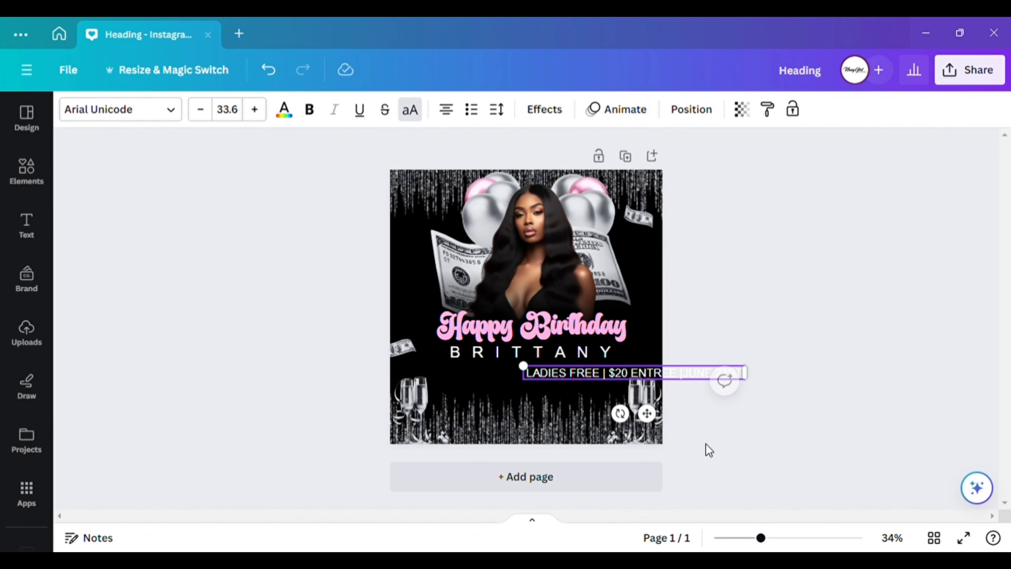
left_click_drag(647, 413, 544, 417)
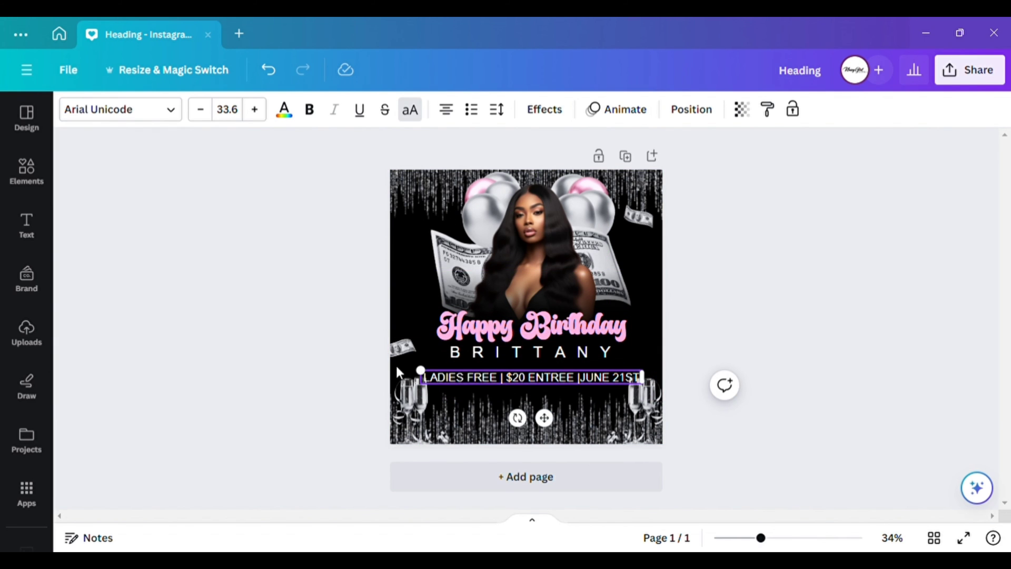
left_click_drag(424, 373, 462, 373)
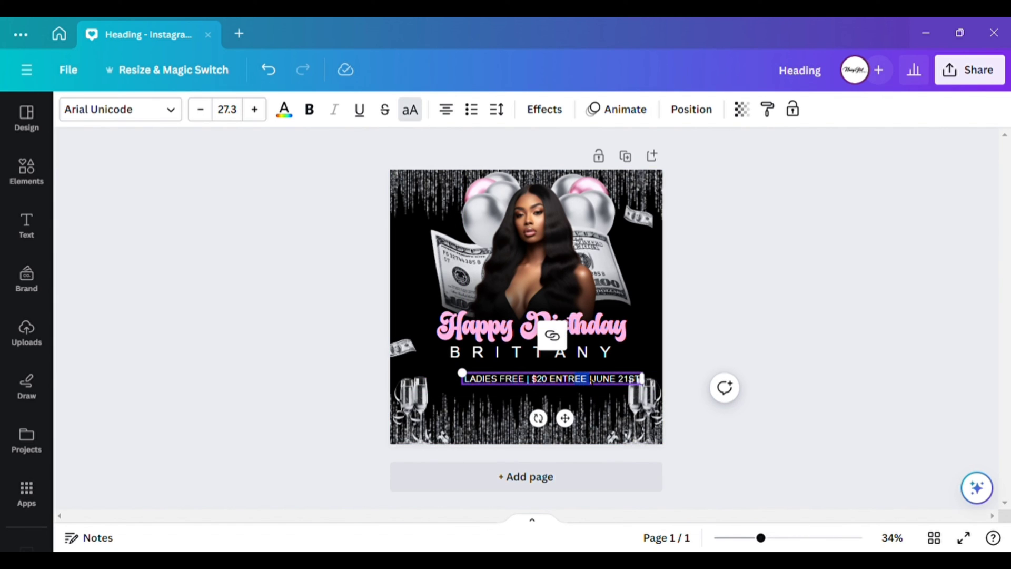
Correct "ENTREE" to "ENTRY" in the event details line.
type("$20 ENTREY")
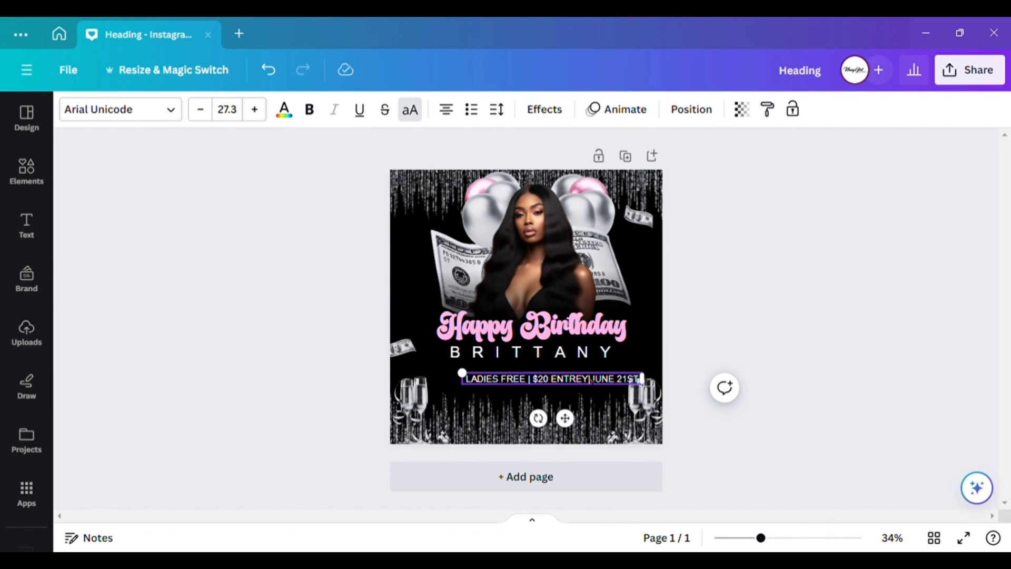
key("BackSpace")
key("BackSpace")
type("Y")
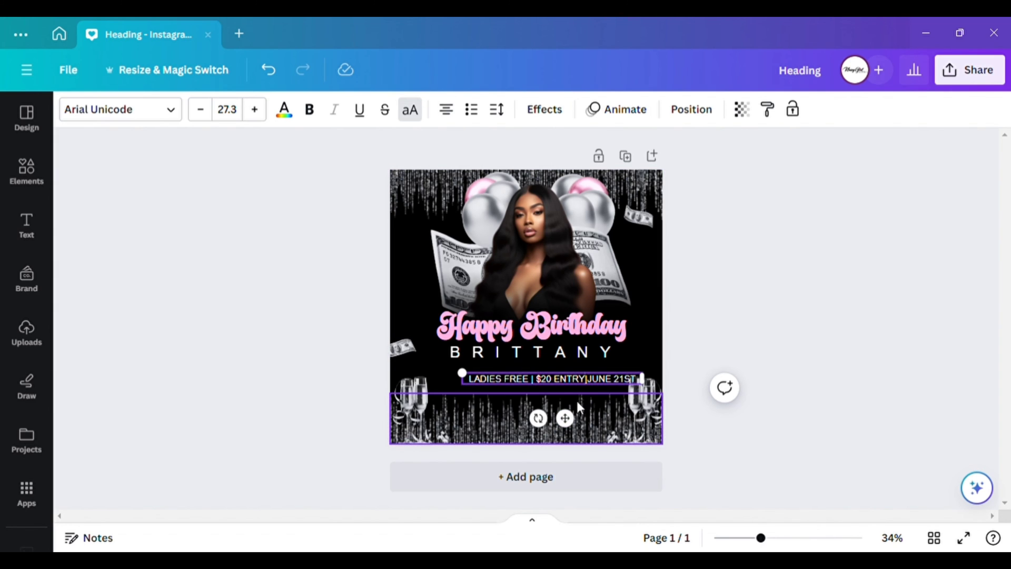
Reduce the event details line to size 26 and centre it close beneath the name.
left_click_drag(575, 419, 554, 420)
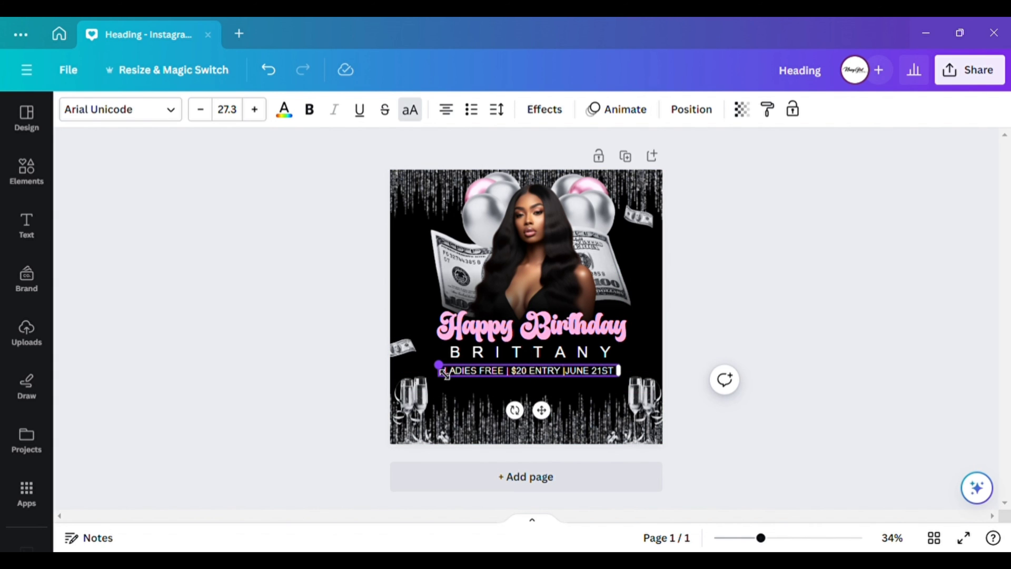
mouse_move(442, 368)
left_mouse_down()
mouse_move(458, 374)
mouse_move(441, 366)
left_mouse_up()
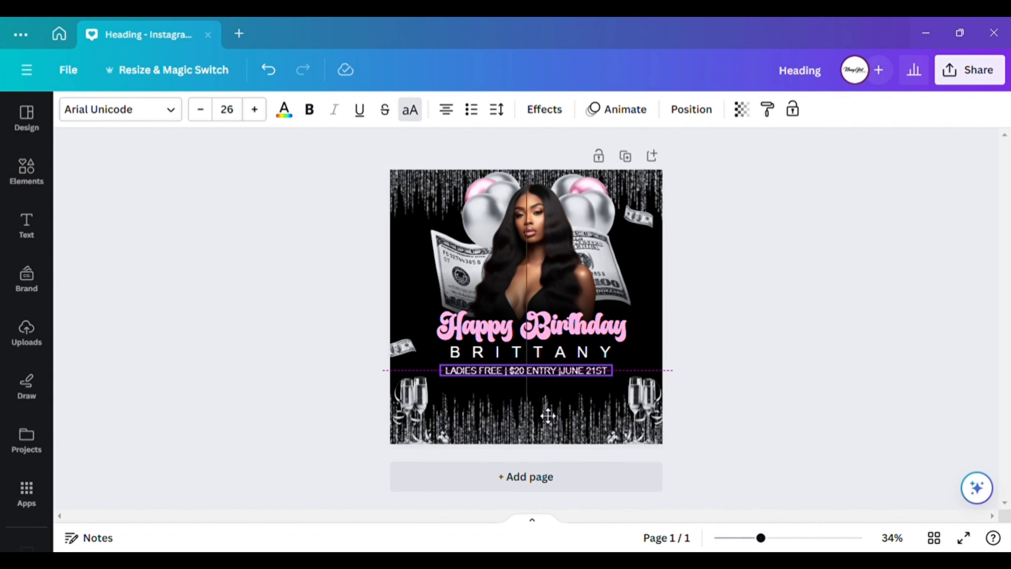
left_click(748, 323)
Duplicate the event details line below itself and replace the copy's text with "INSTAGRAM CLUB ADDRESS".
left_click(562, 372)
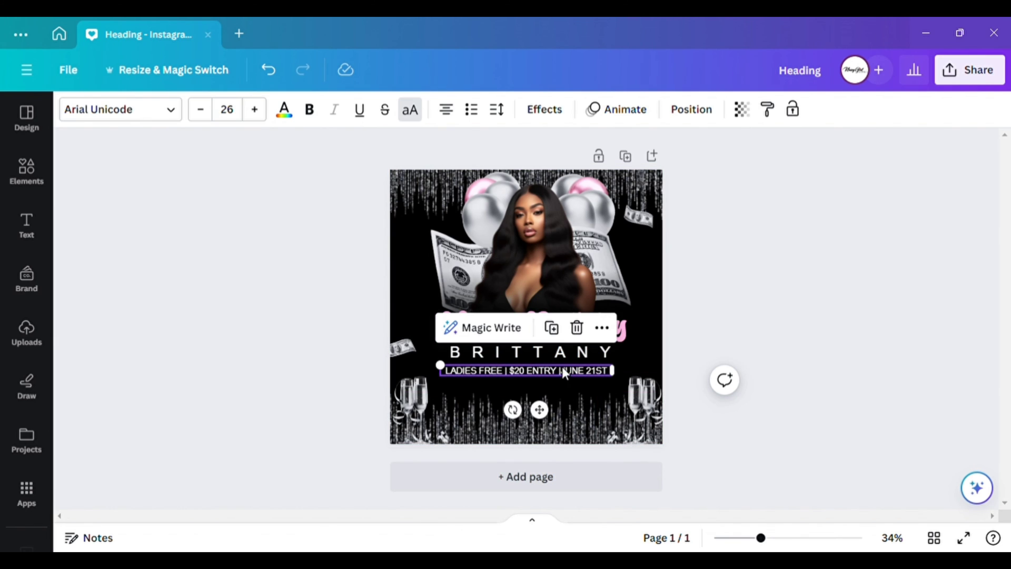
left_click(562, 340)
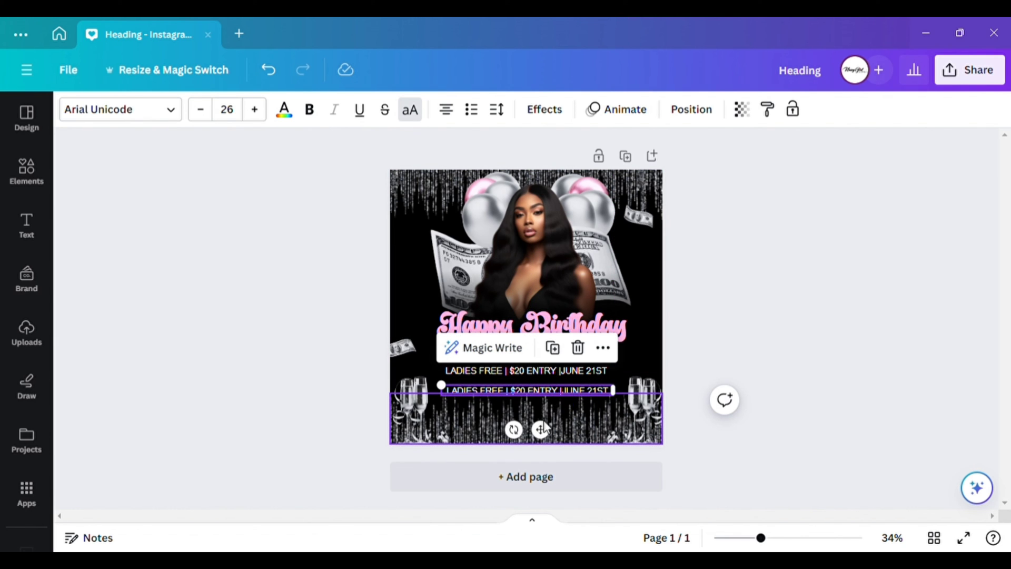
double_click(542, 390)
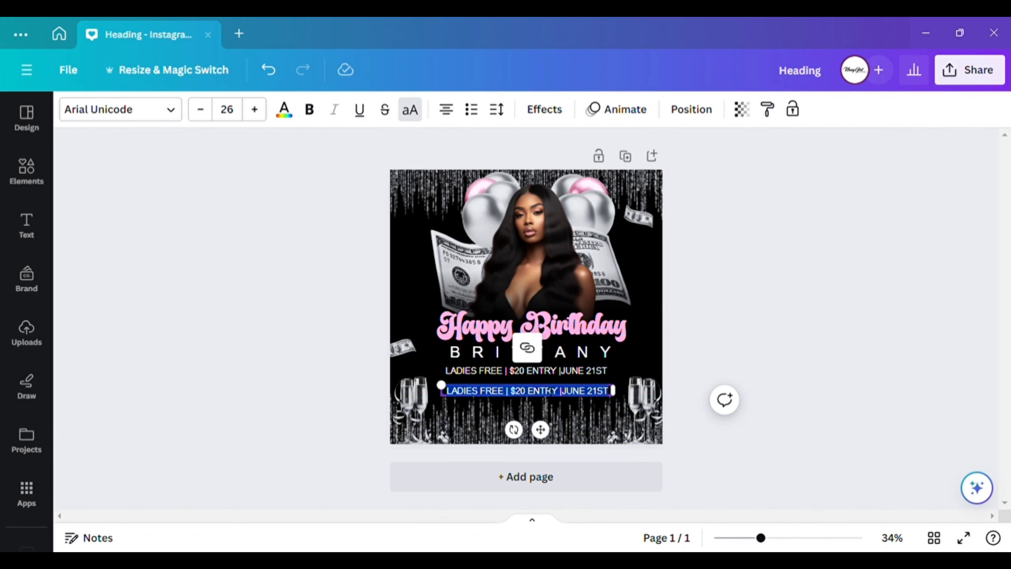
left_click(551, 406)
double_click(561, 389)
type("INSTAGRAM")
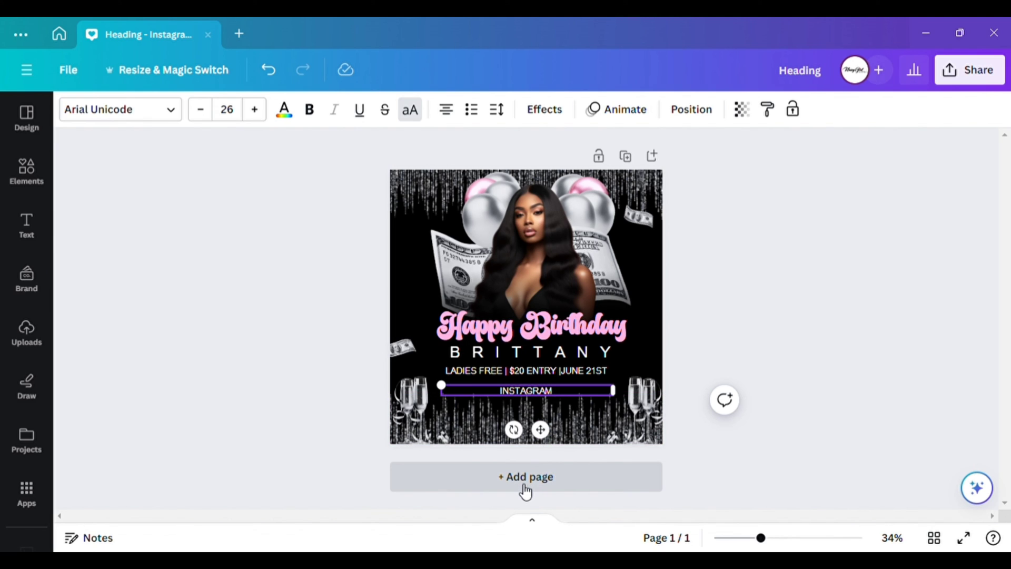
type("CLUB")
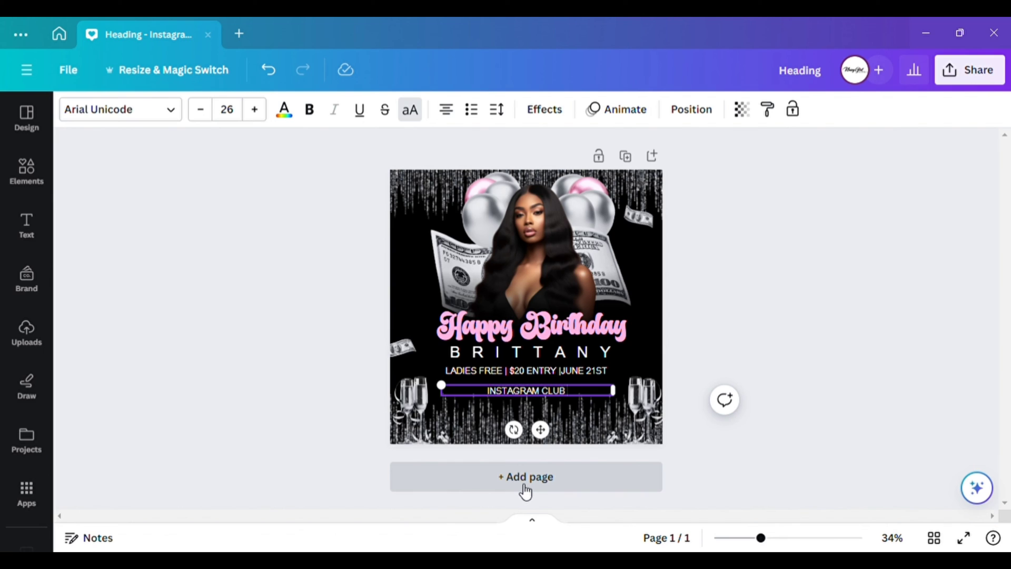
type(" ADDRESS")
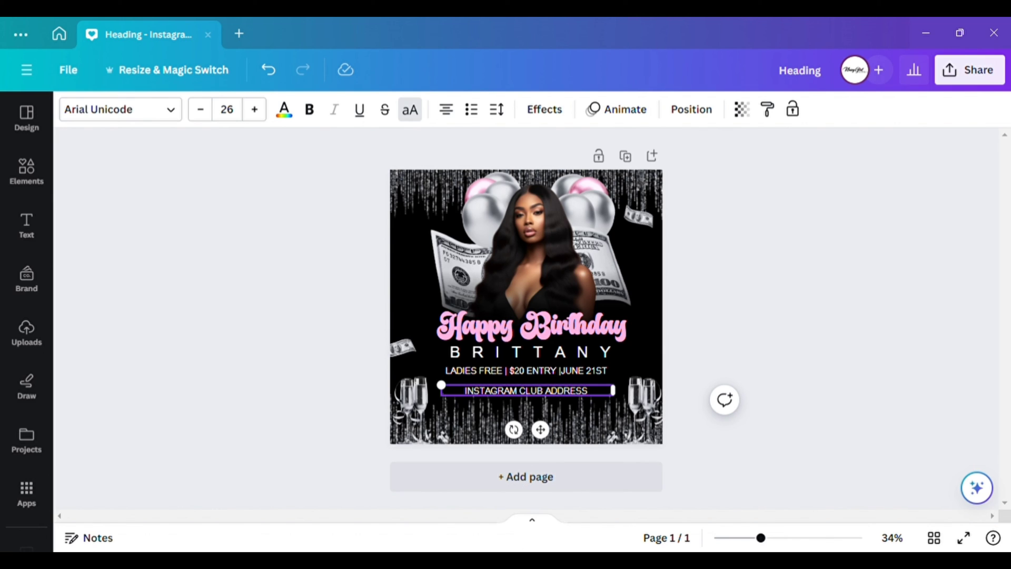
Append a placeholder phone number to the "INSTAGRAM CLUB ADDRESS" line and widen its text box to fit one line.
type(" (000")
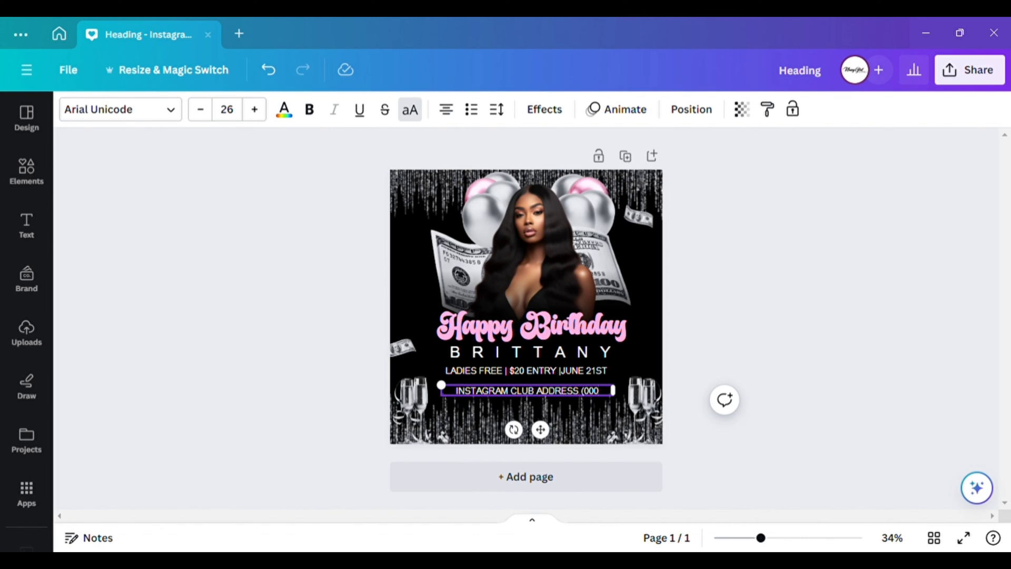
type(") 00")
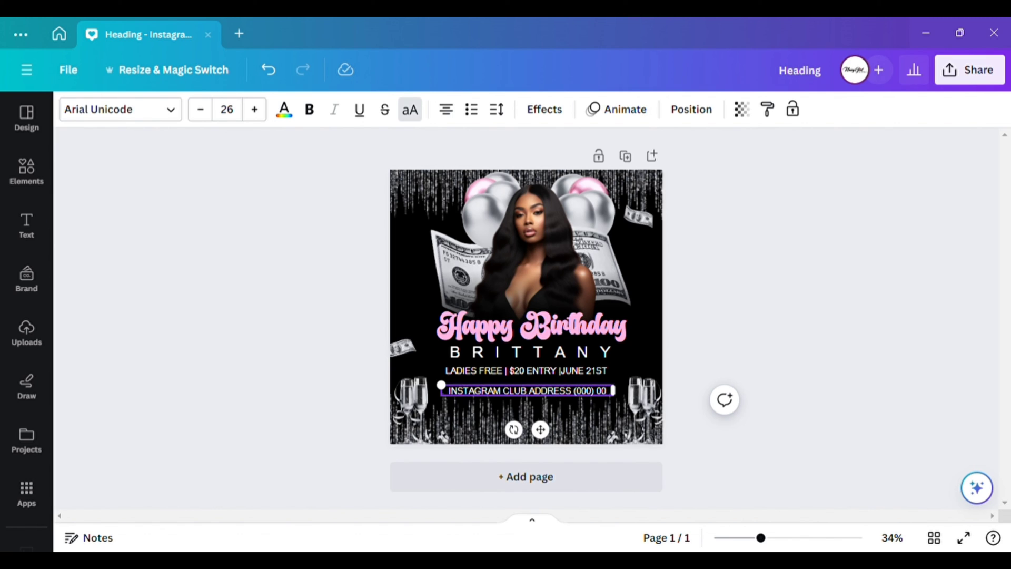
type("0-00")
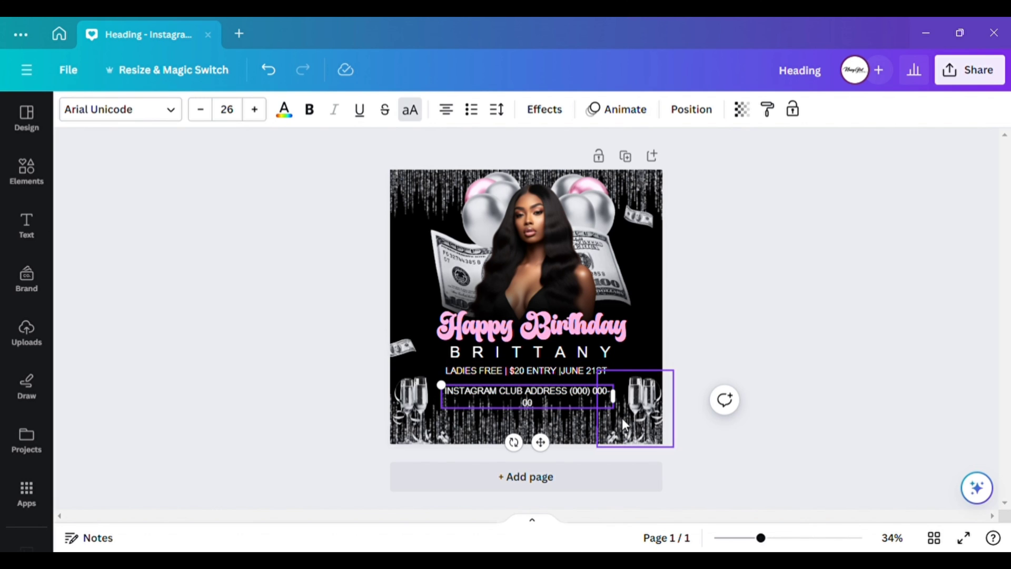
type("0")
mouse_move(612, 396)
left_mouse_down()
mouse_move(658, 396)
mouse_move(630, 394)
left_mouse_up()
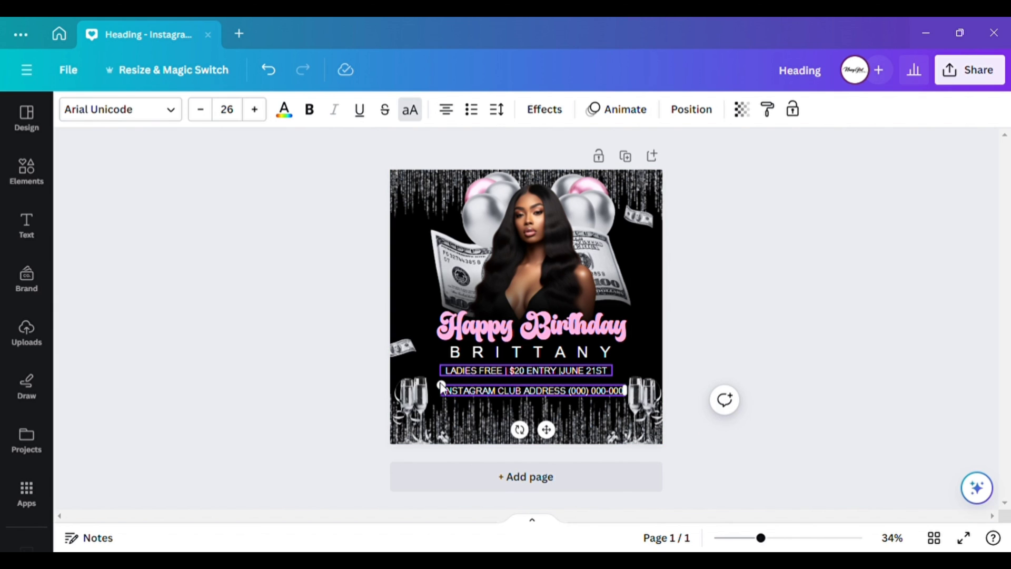
Shrink the "INSTAGRAM CLUB ADDRESS" line to size 23.5 and centre it beneath the event details line.
left_click_drag(441, 385, 459, 386)
left_click_drag(555, 429, 543, 427)
left_click(511, 392)
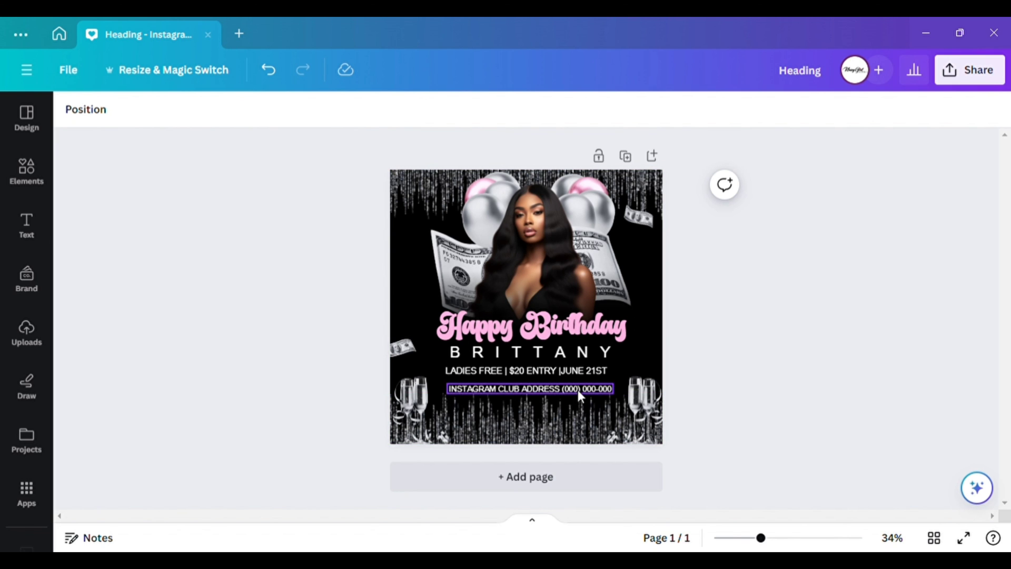
left_click_drag(577, 390, 576, 388)
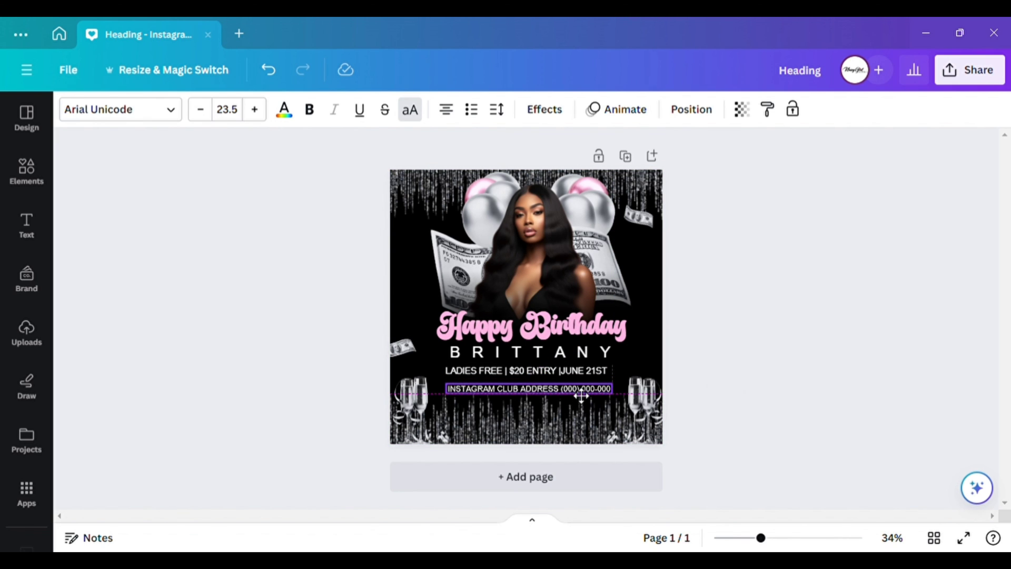
Duplicate the club address line below itself and replace the copy's text with "MUSIC BY: DJ NAME DJ NAME".
left_click_drag(540, 425, 535, 434)
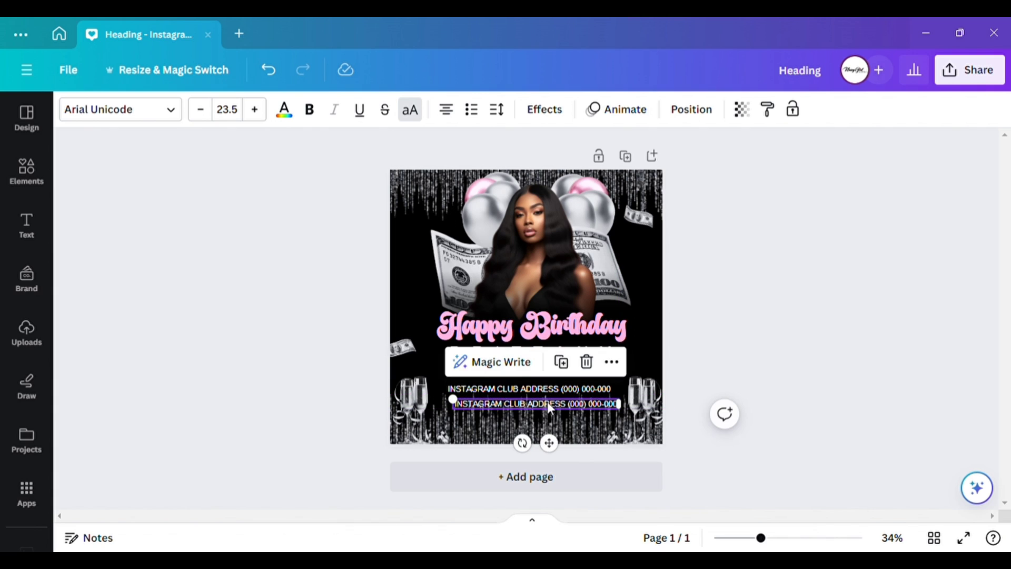
double_click(548, 401)
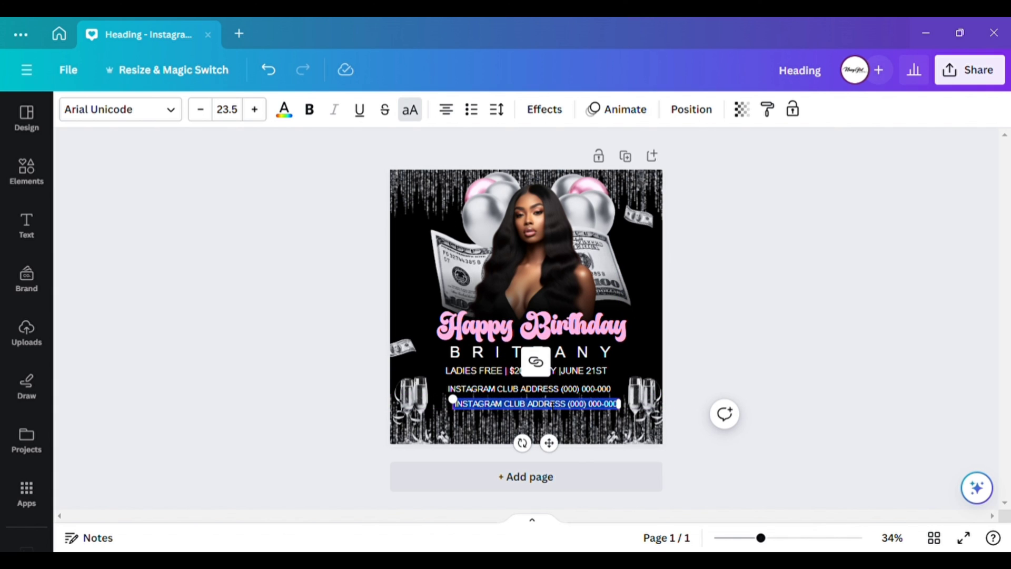
type("MUSIC BY")
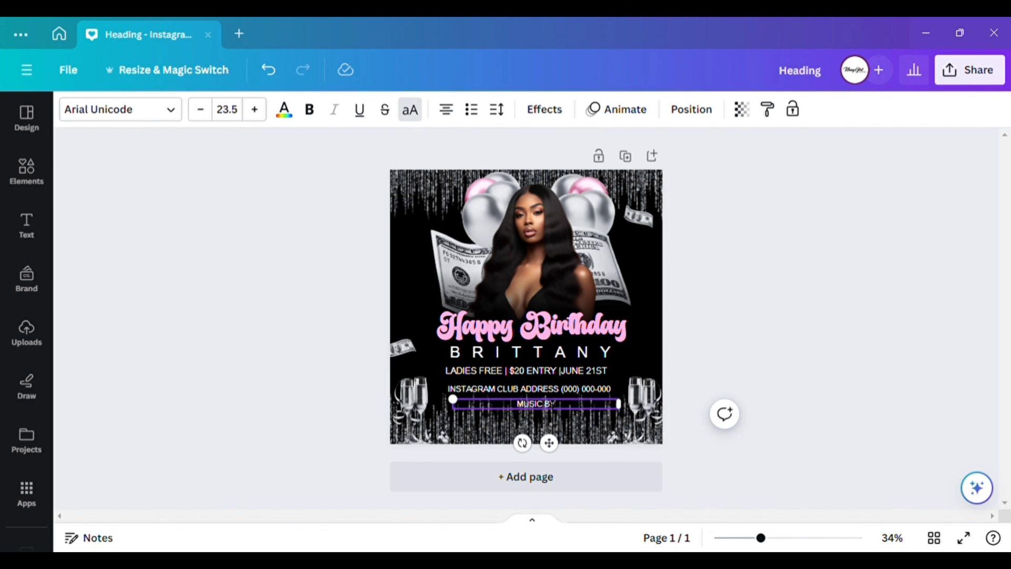
type(": DJ NAME")
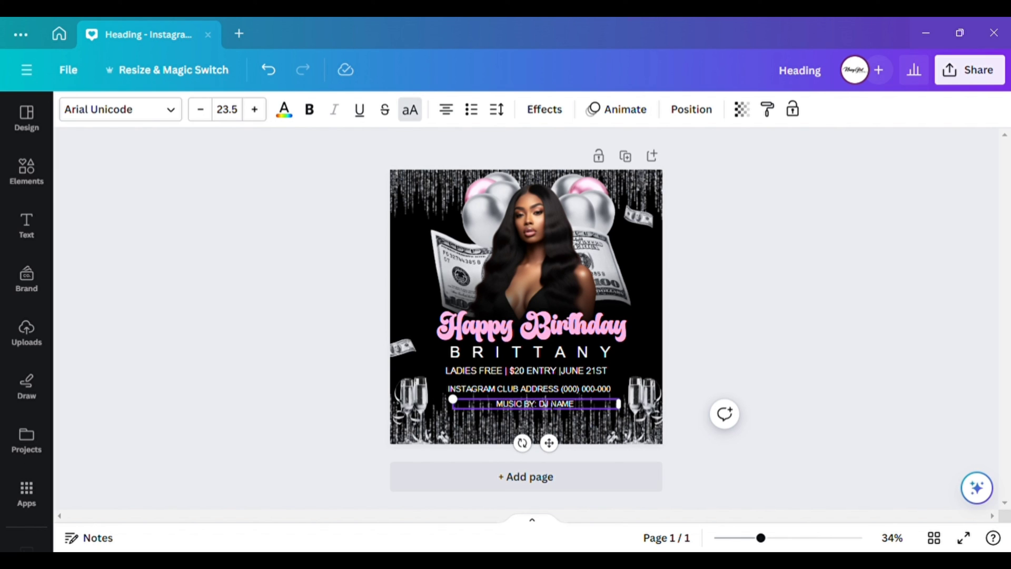
type(" DJ NAME")
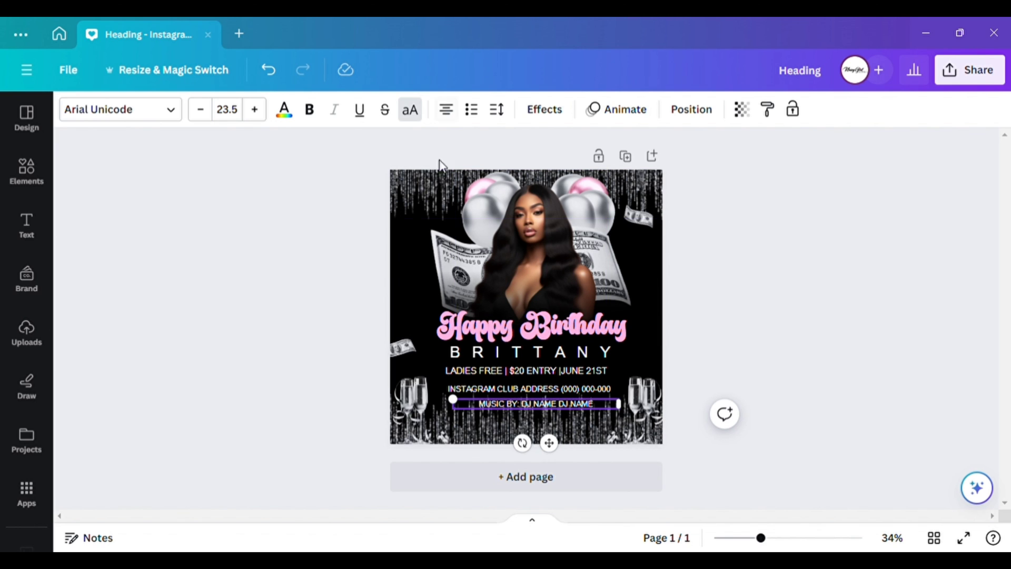
Apply an Outline text effect in black to the "MUSIC BY" line.
left_click(576, 421)
left_click(569, 406)
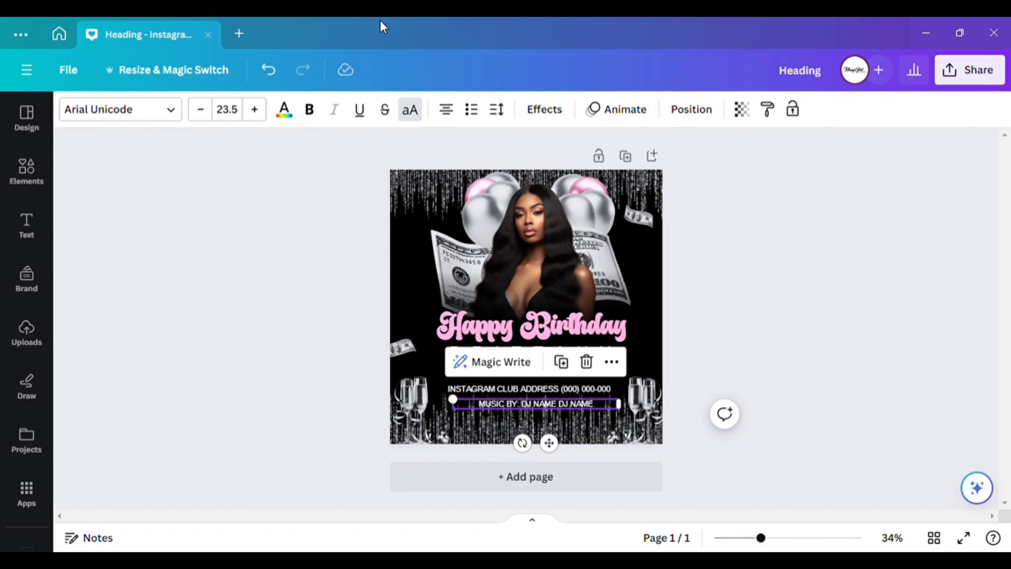
left_click(546, 111)
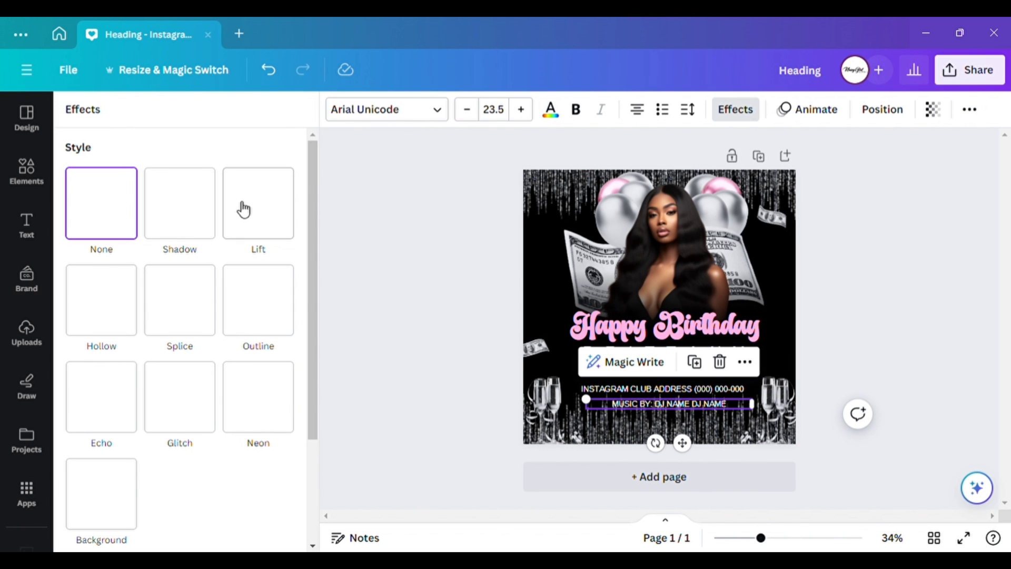
left_click(258, 300)
left_click(283, 433)
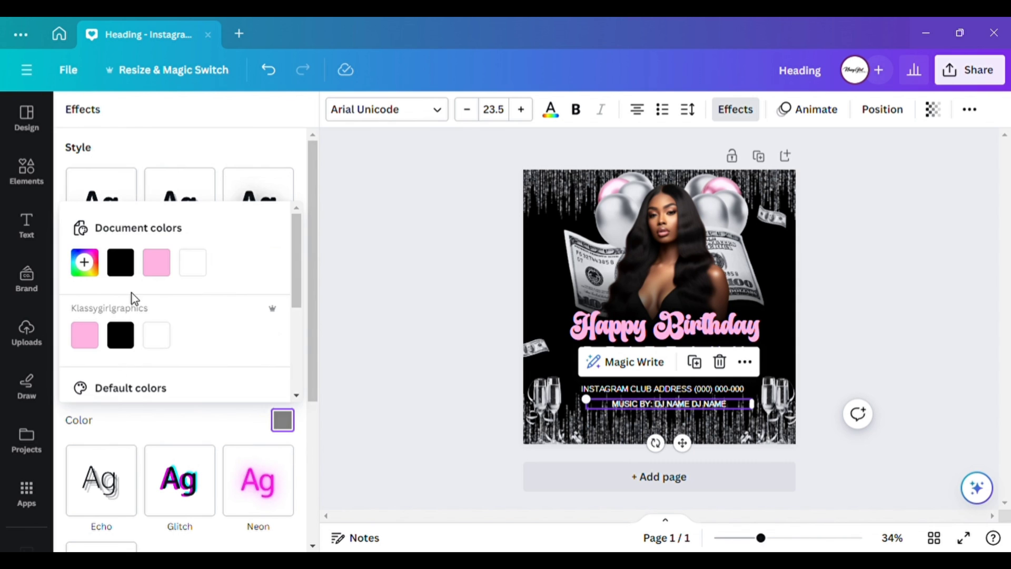
left_click(121, 335)
left_click_drag(142, 397, 386, 384)
left_click(354, 299)
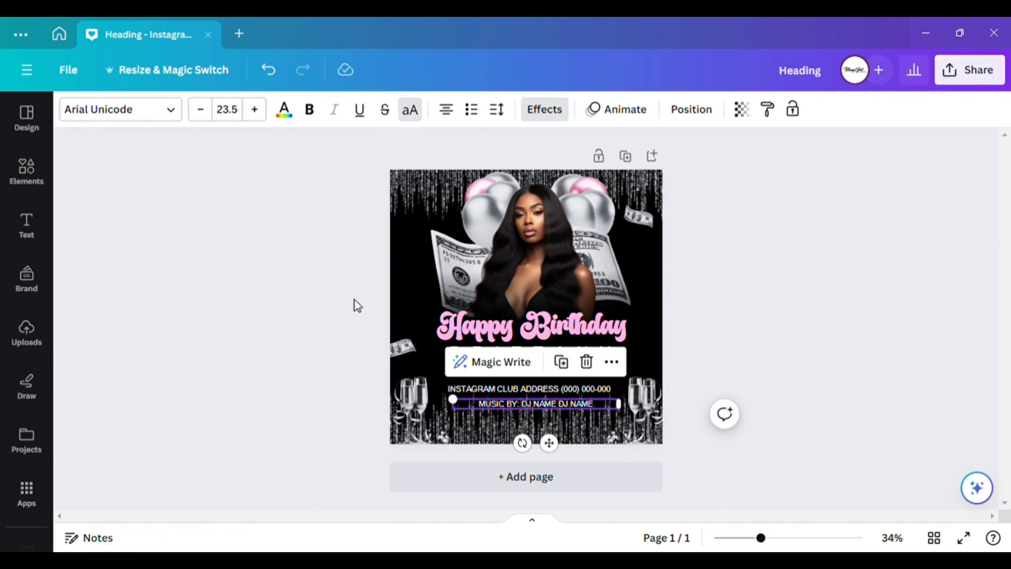
Centre the "MUSIC BY" line slightly lower on the flyer and move the club address line up close beneath the event details.
left_click(536, 406)
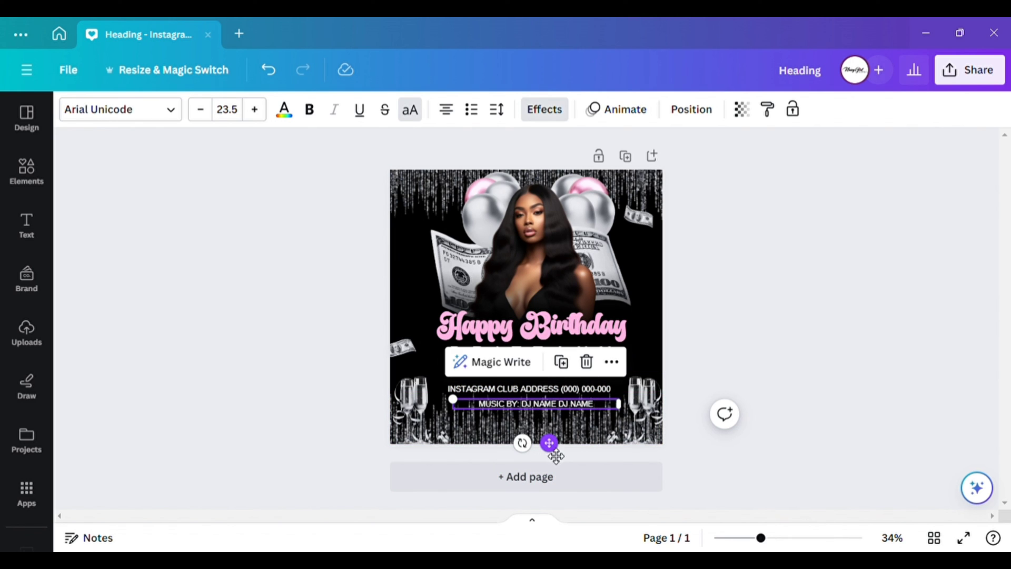
left_click_drag(550, 443, 547, 457)
left_click(774, 409)
left_click_drag(558, 388, 558, 384)
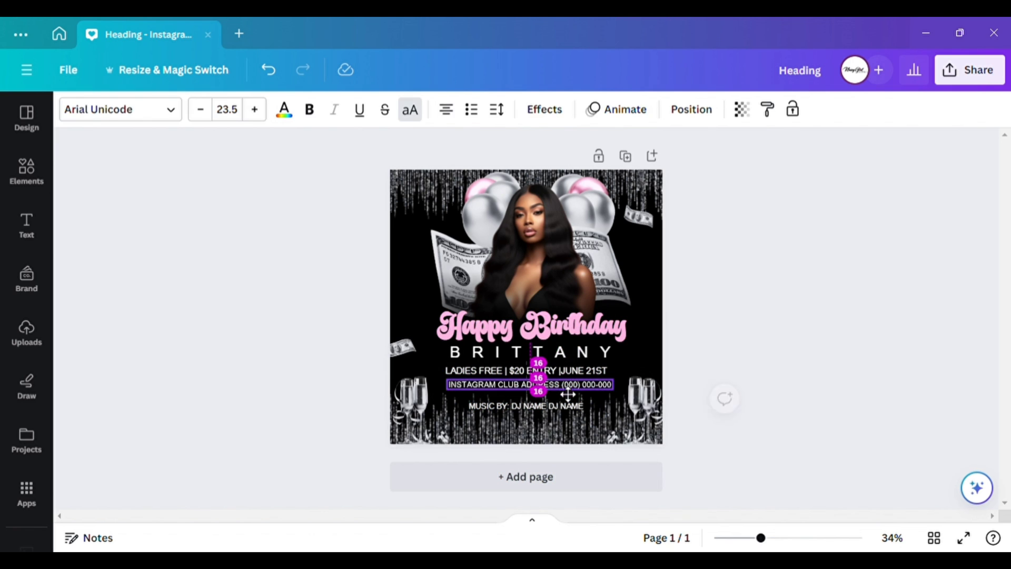
left_click(729, 336)
Recolour the "LADIES FREE | $20 ENTRY | JUNE 21ST" line with the document's pink.
left_click(582, 371)
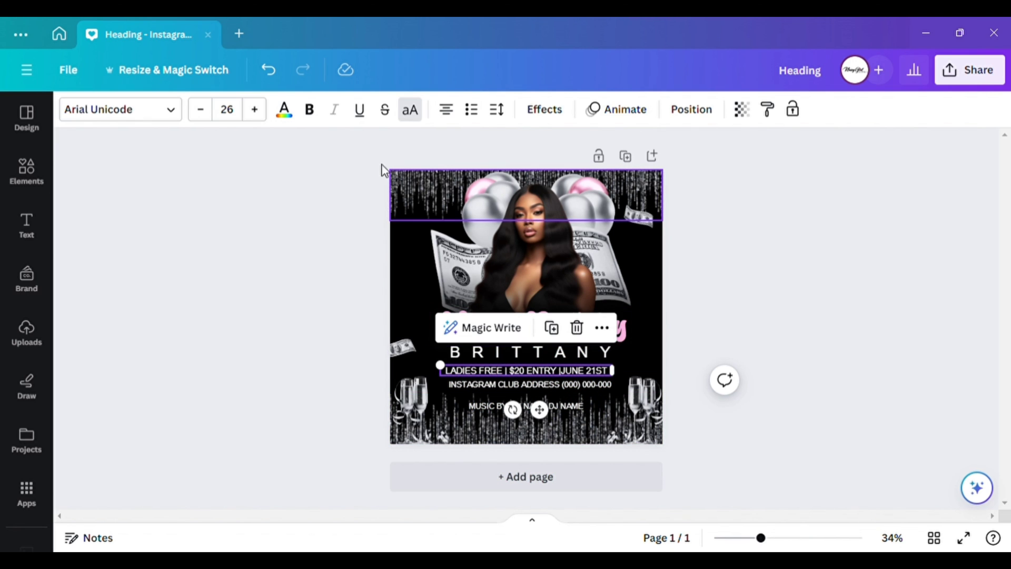
left_click(282, 109)
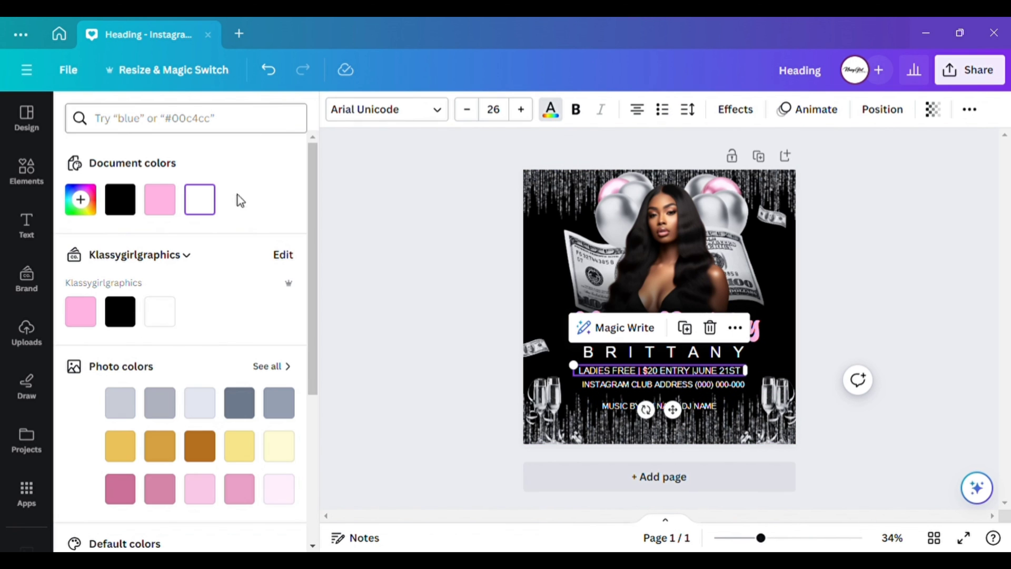
left_click(170, 206)
left_click(410, 267)
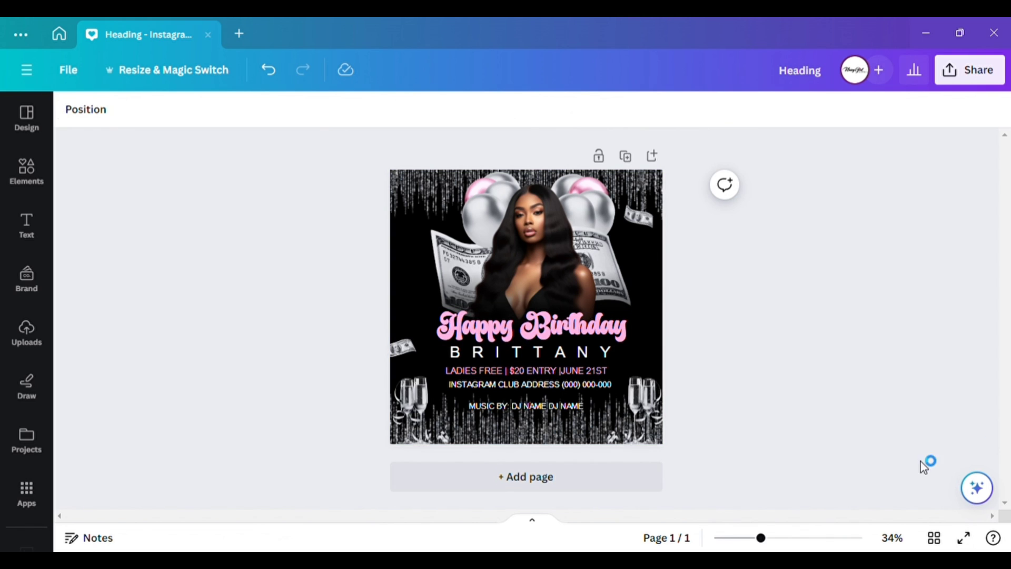